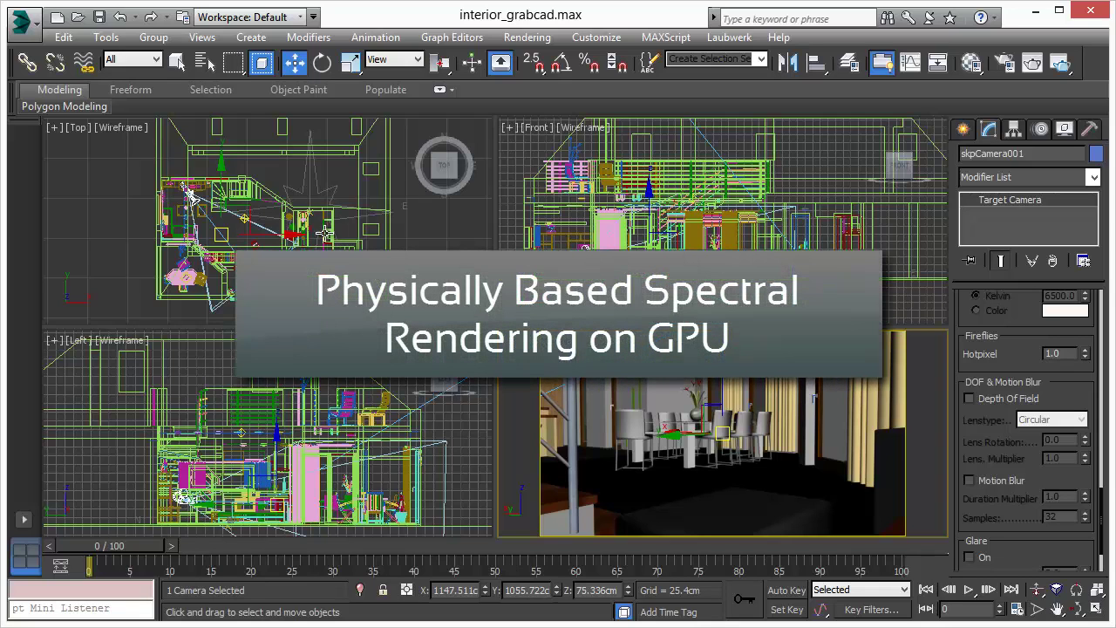
Step: Make the skpCamera001 camera viewport active, passing through the Top and Front views
scroll(323, 209, "down", 2)
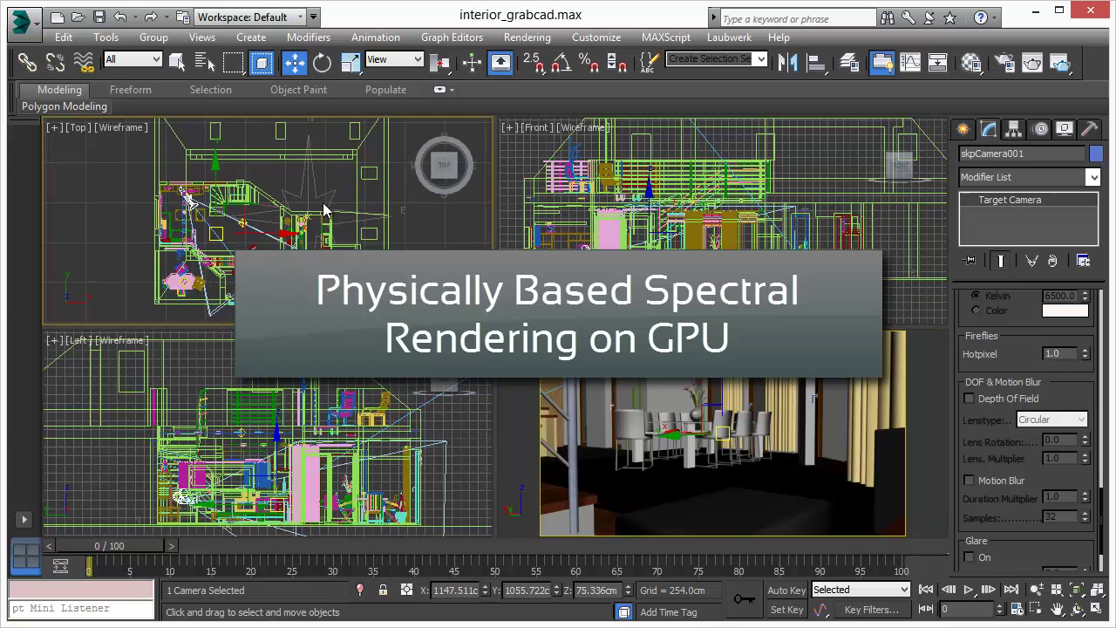
middle_click(727, 229)
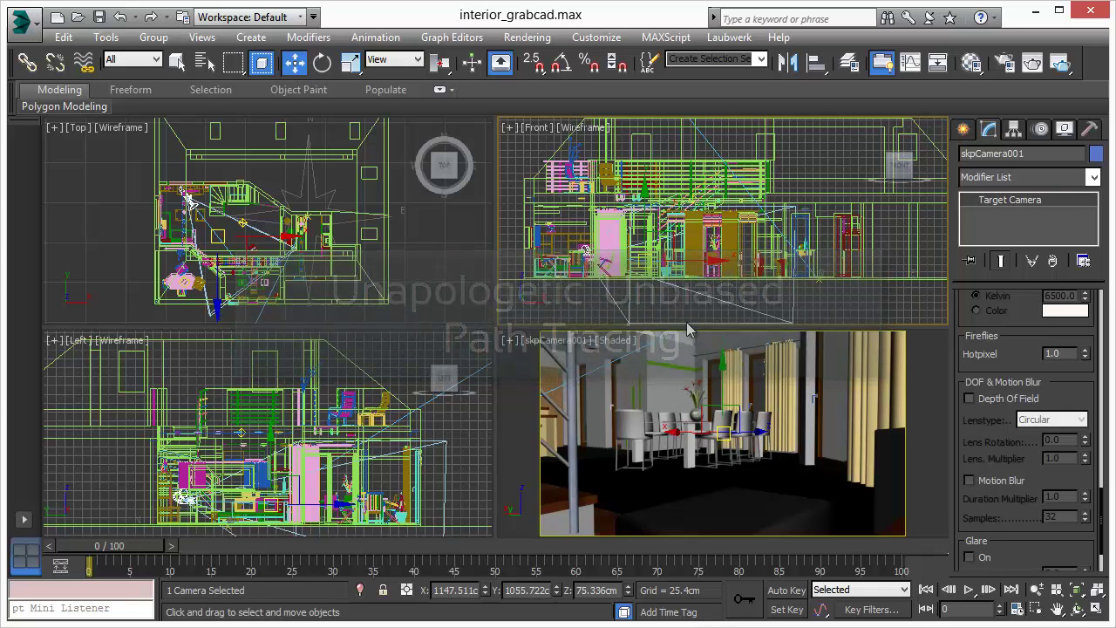
left_click(722, 388)
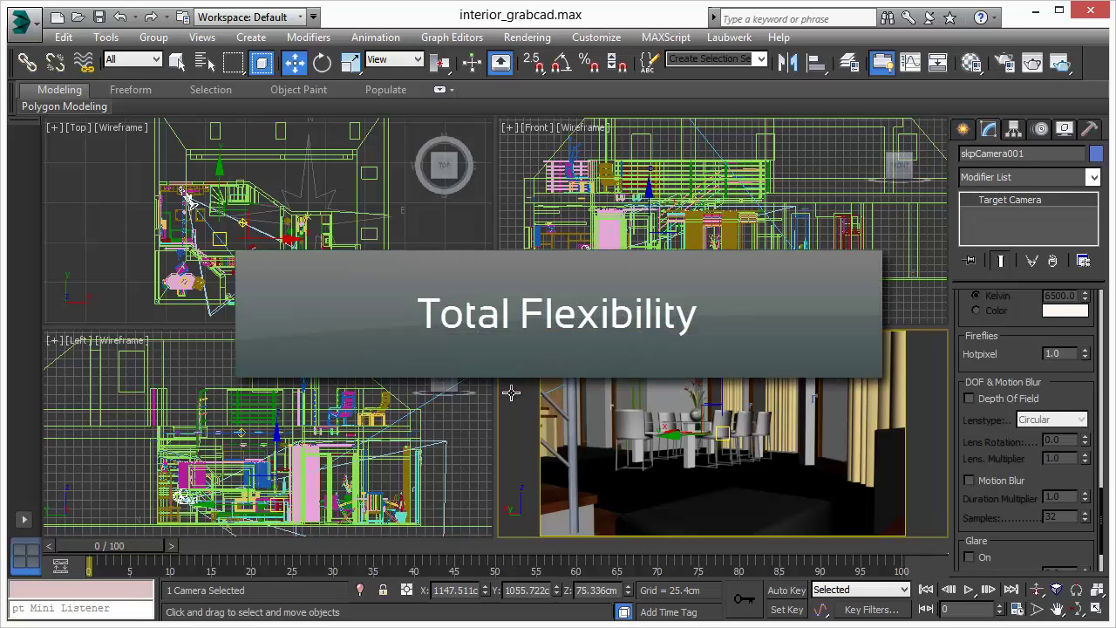
Step: Review the moskitoRender settings in Render Setup and launch an ActiveShade render of the camera view
left_click(1005, 66)
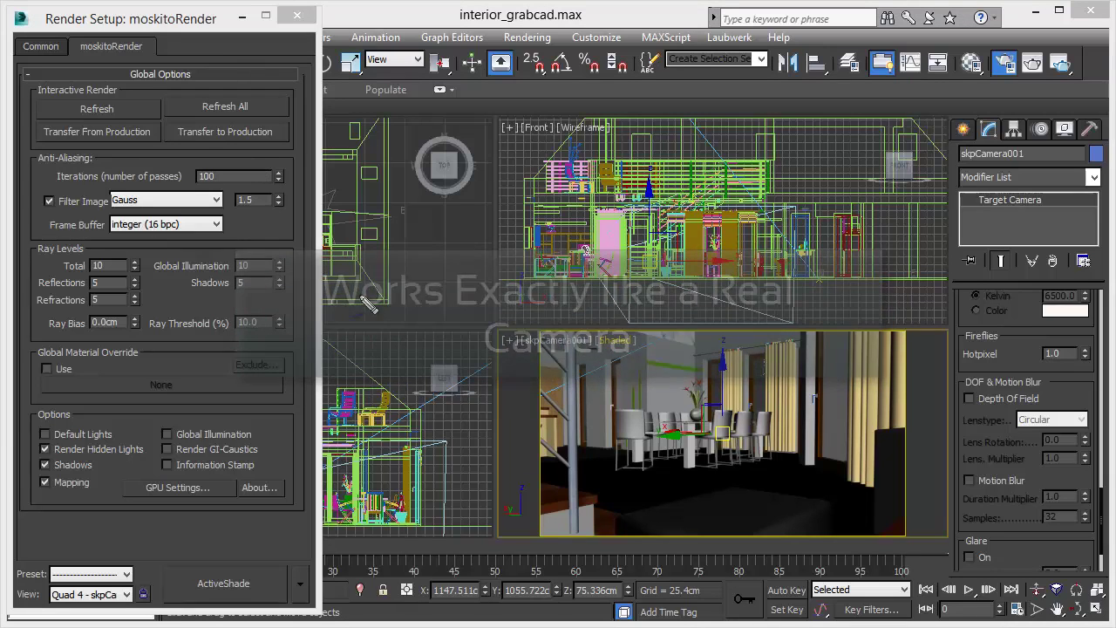
mouse_move(294, 154)
left_mouse_down()
mouse_move(36, 334)
mouse_move(291, 162)
left_mouse_up()
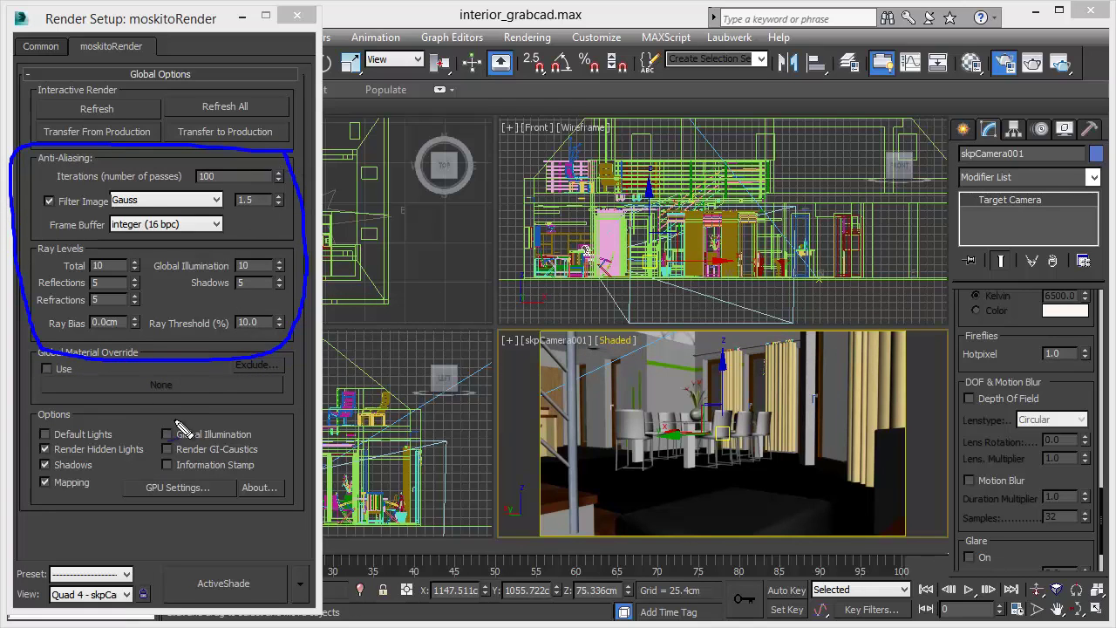
mouse_move(250, 427)
left_mouse_down()
mouse_move(89, 387)
mouse_move(277, 436)
left_mouse_up()
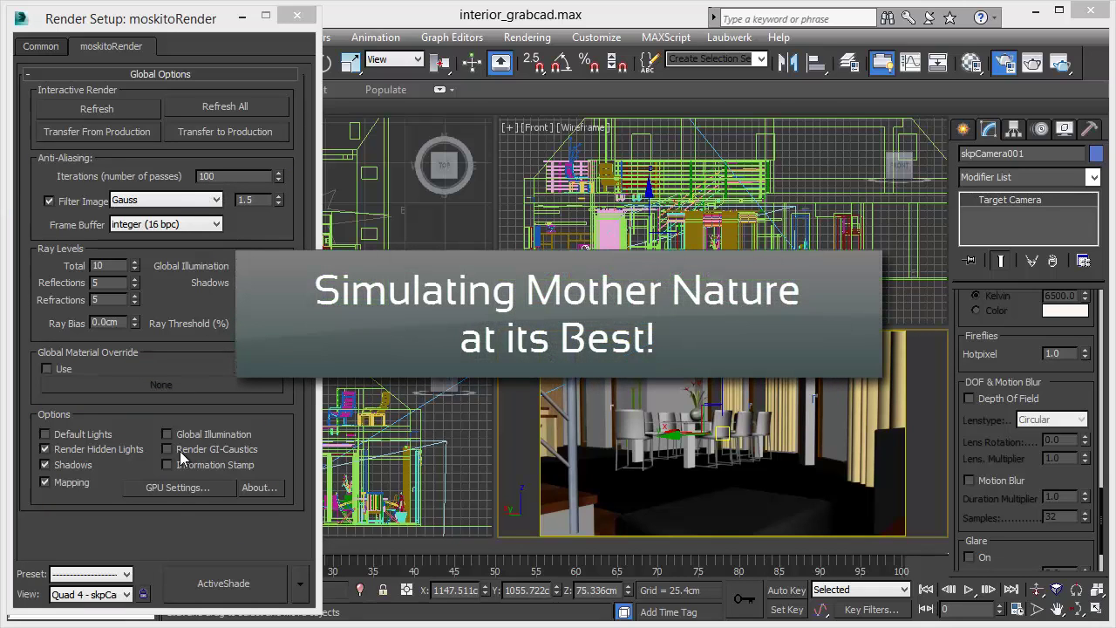
left_click(205, 577)
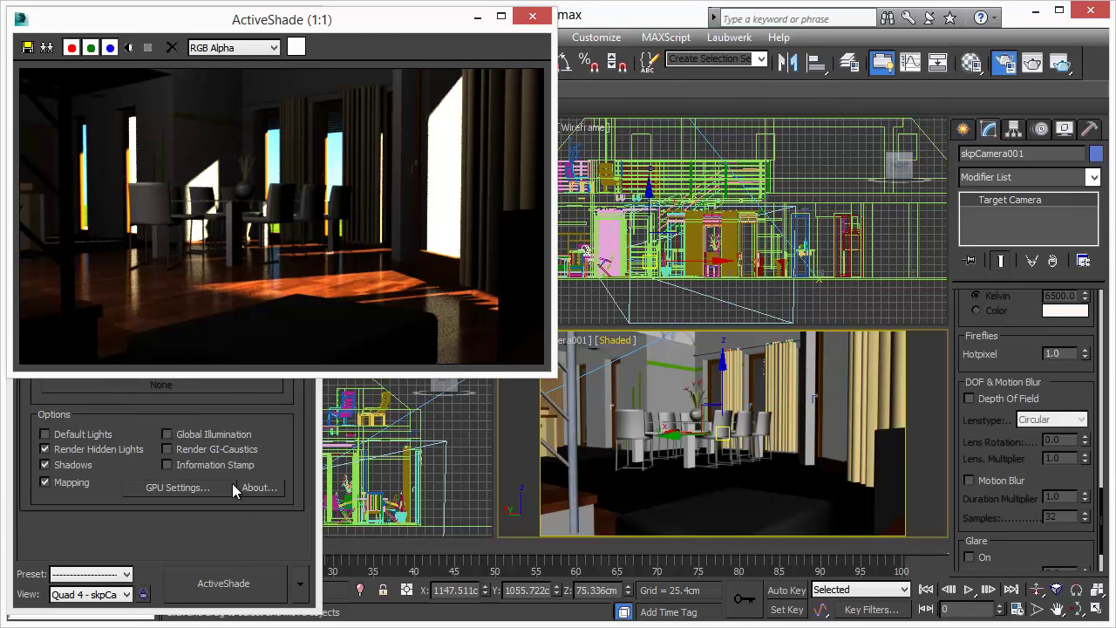
Step: Move the ActiveShade window right so it sits clear of Render Setup
left_click_drag(229, 25, 545, 23)
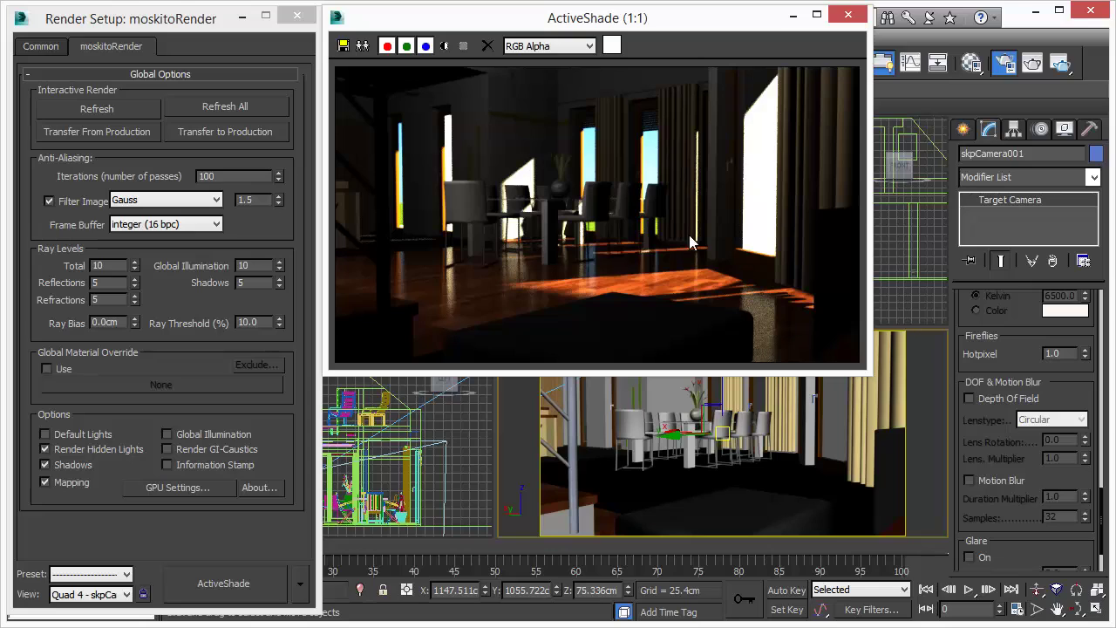
double_click(229, 176)
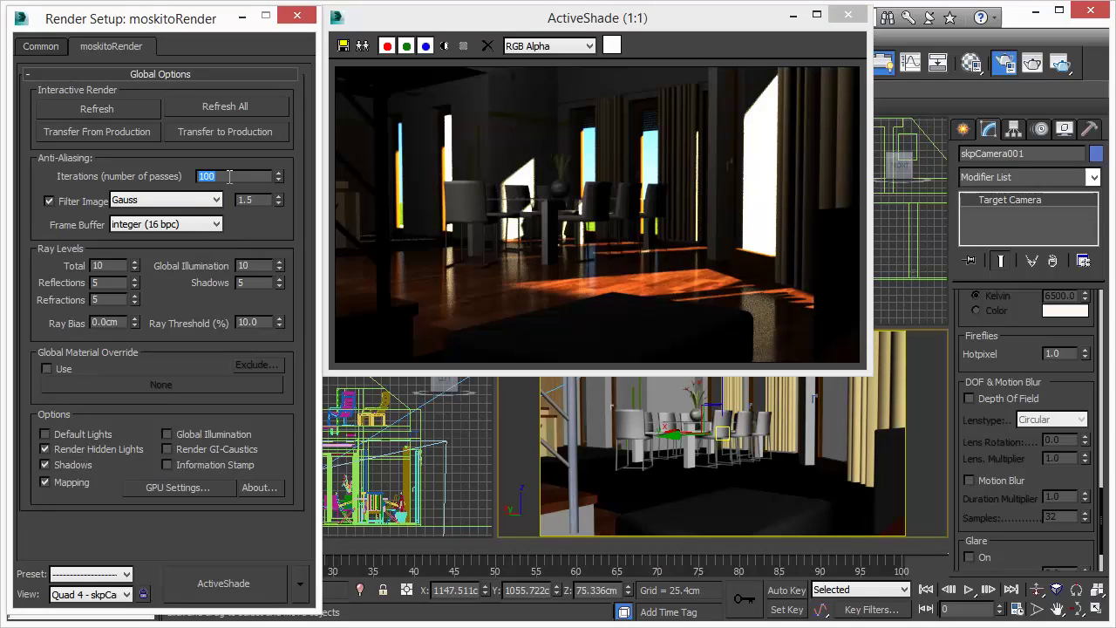
type("1")
key("Return")
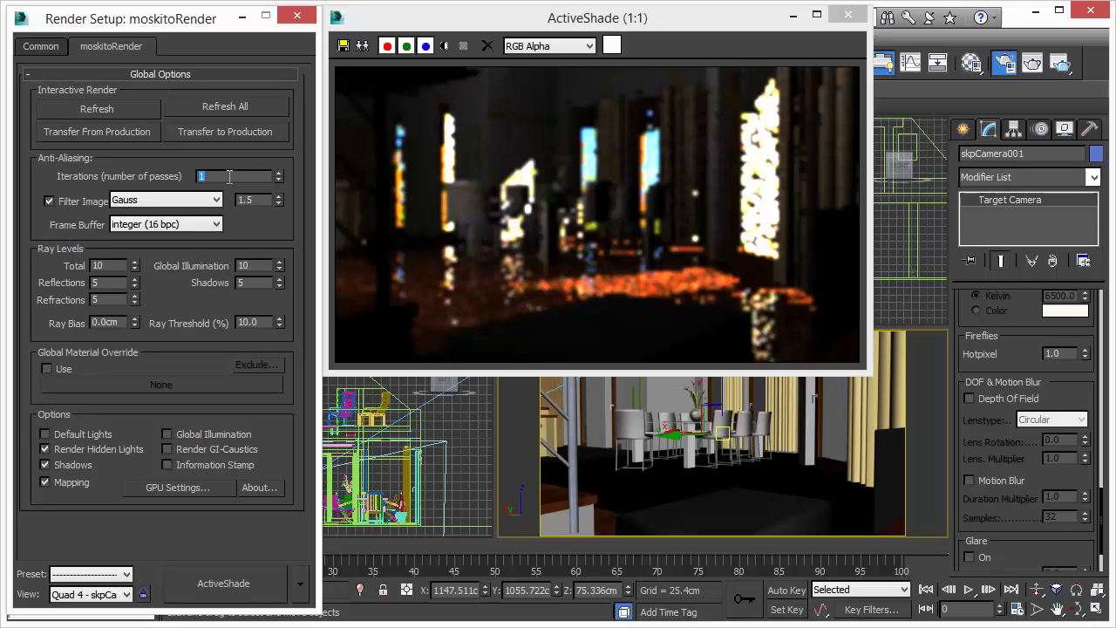
left_click(279, 172)
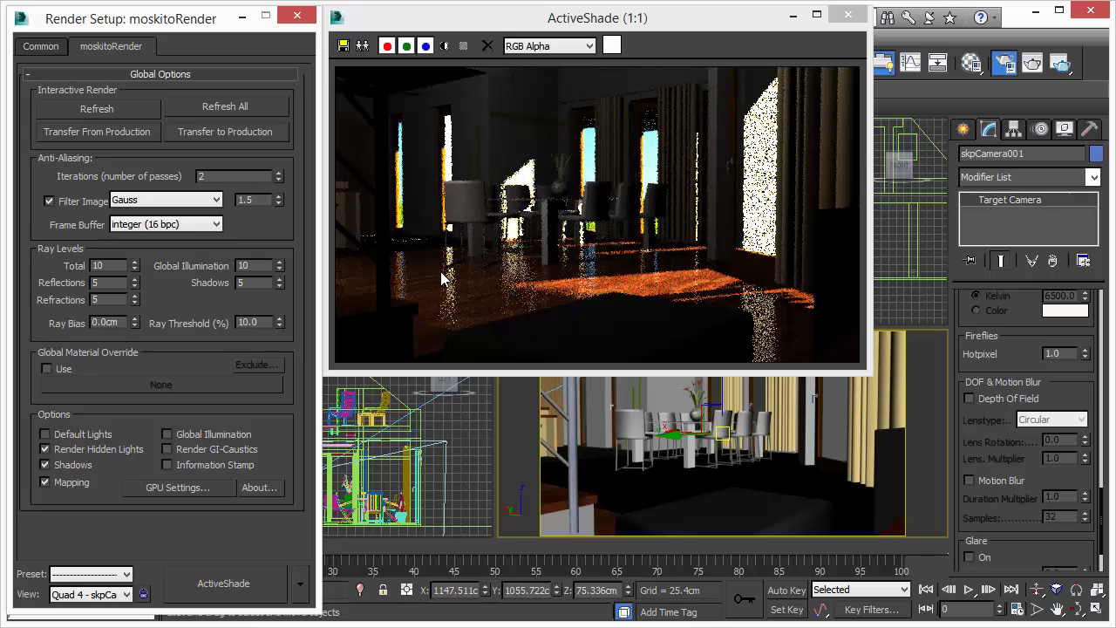
left_click(279, 172)
left_click(279, 172)
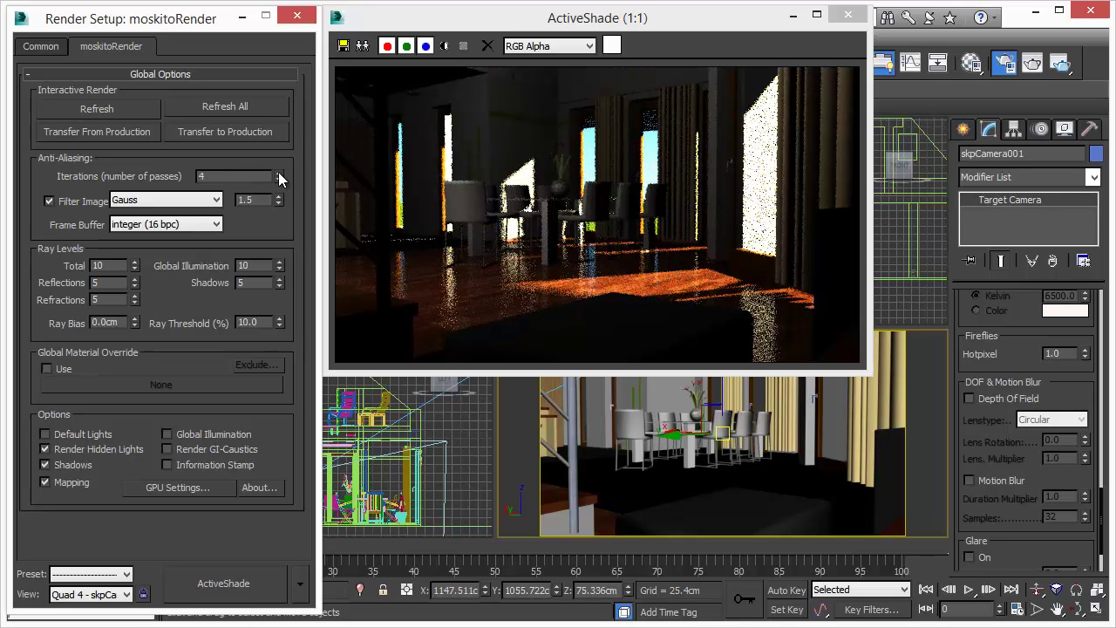
left_click_drag(251, 177, 193, 177)
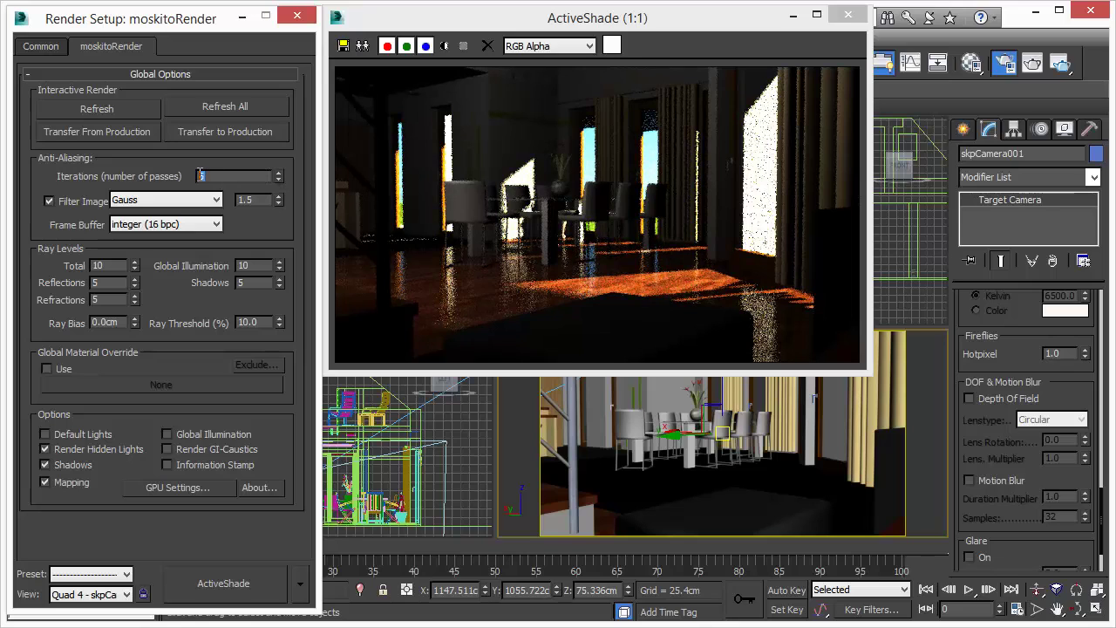
type("10")
key("Return")
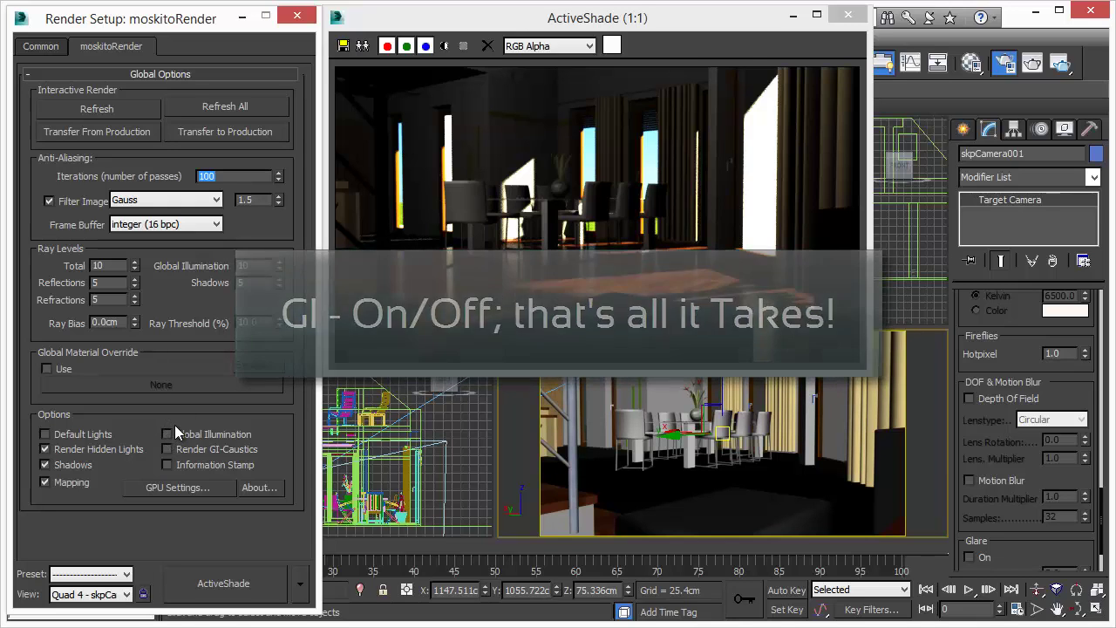
Step: Enable Global Illumination in the moskitoRender Options
left_click(168, 433)
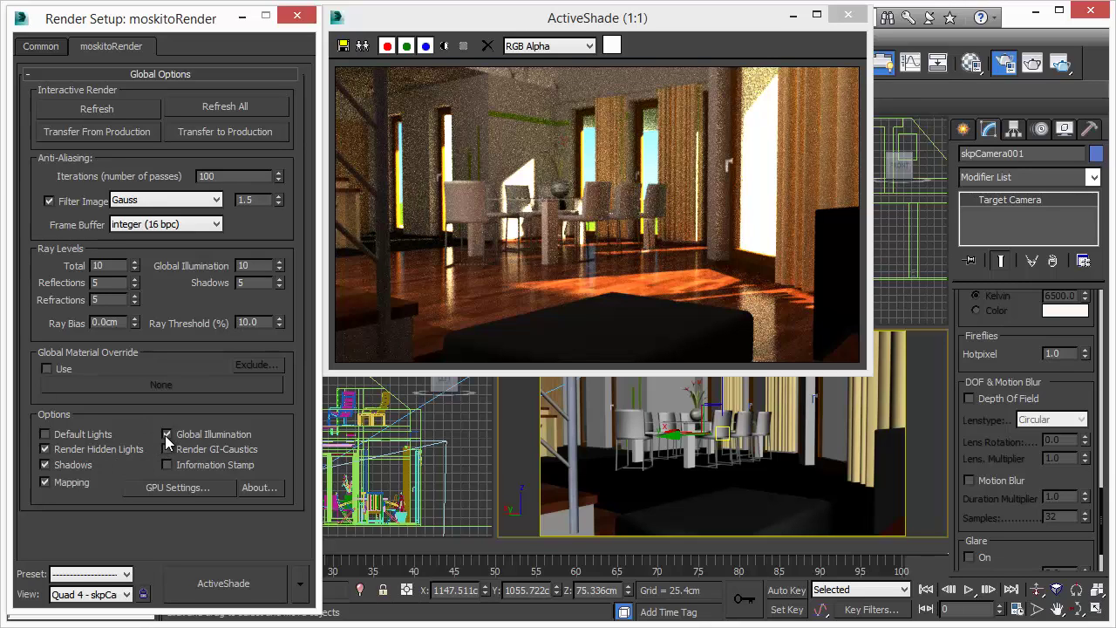
double_click(260, 265)
type("1")
key("Return")
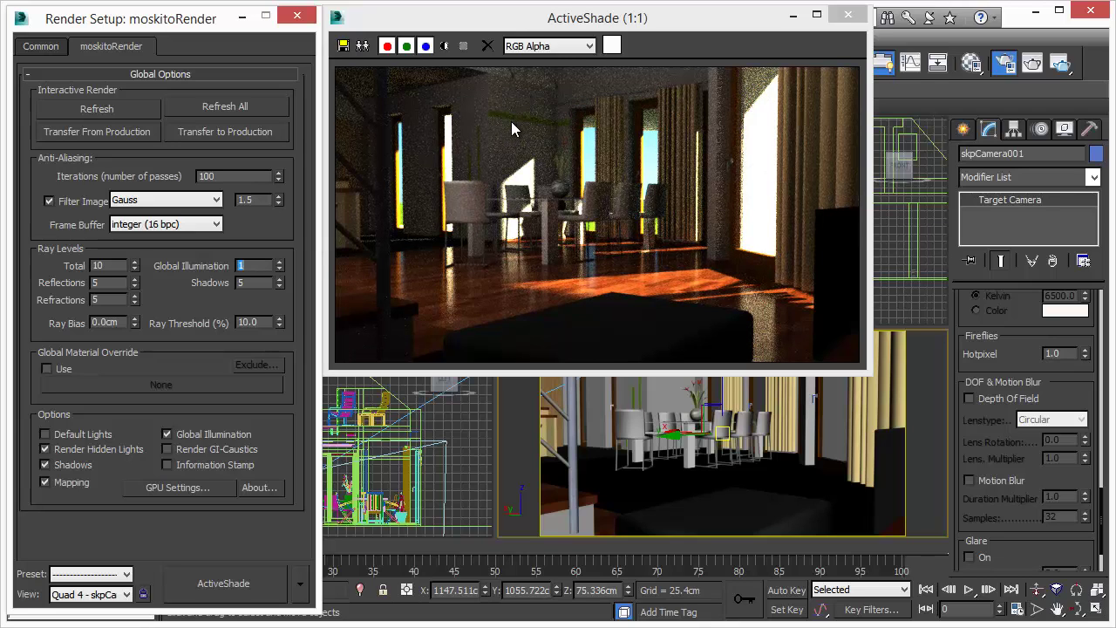
left_click(166, 434)
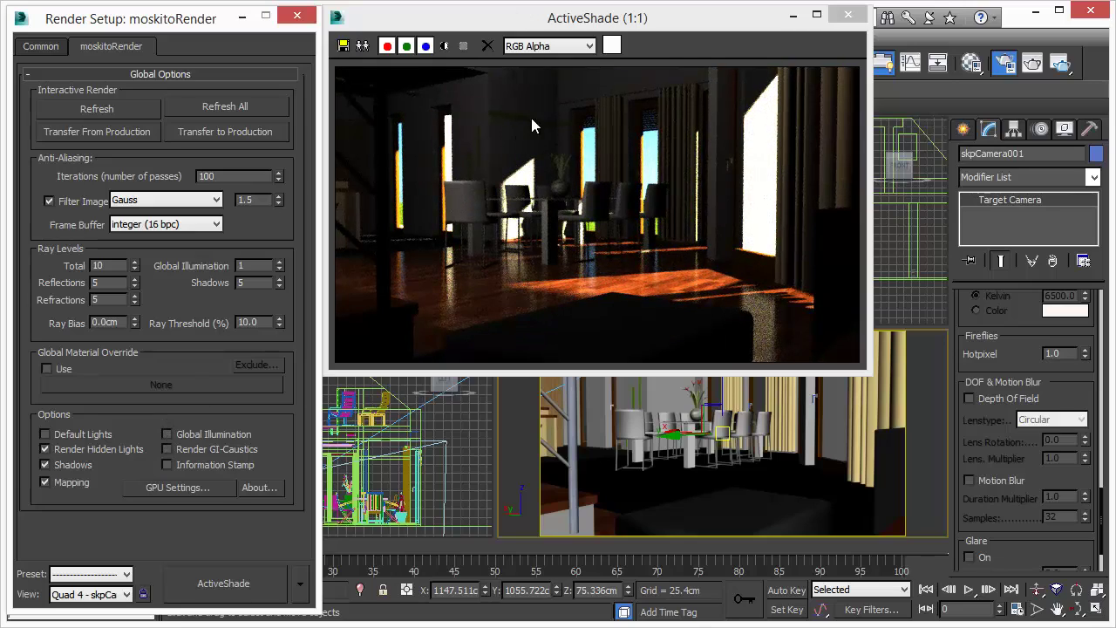
left_click(166, 434)
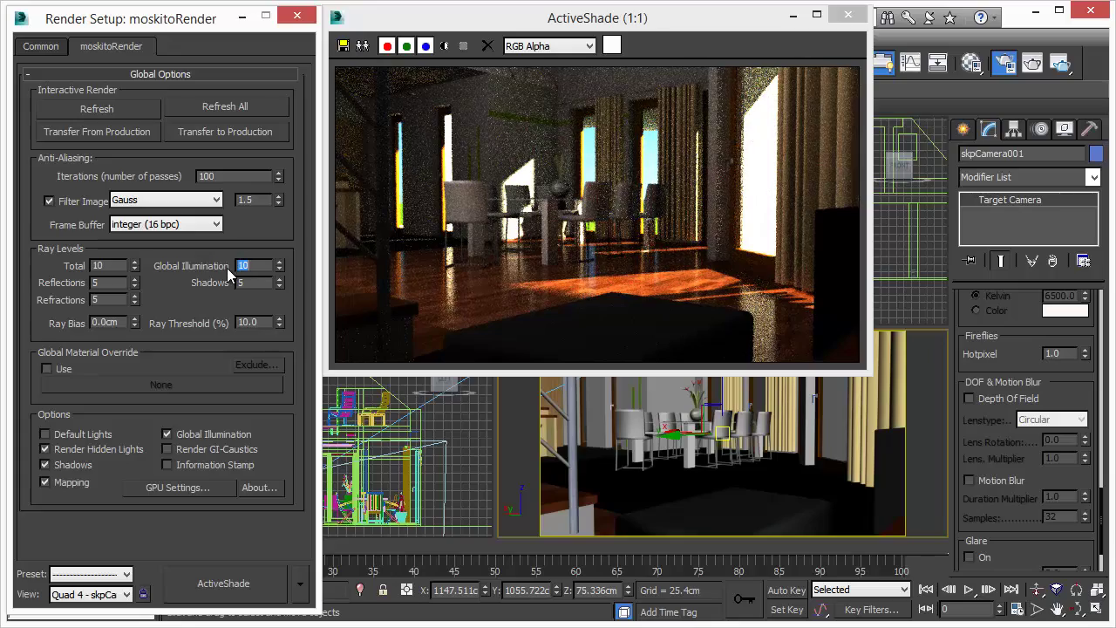
type("10")
key("Return")
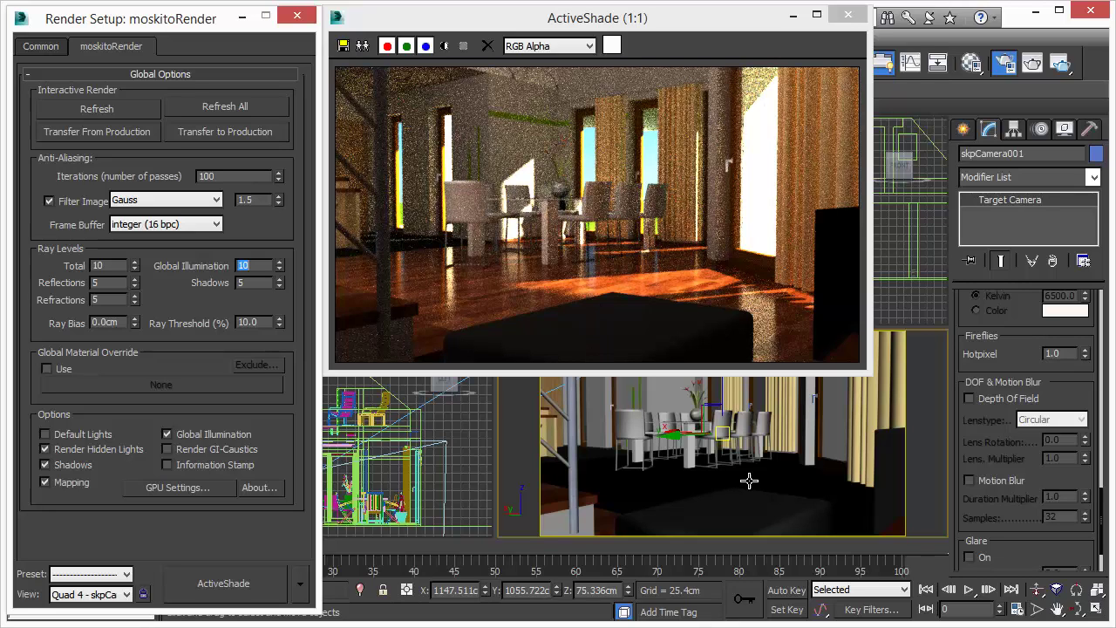
Step: Orbit the camera to put the stairs in the left foreground, and place the Material Editor beside the preview
left_click(1076, 608)
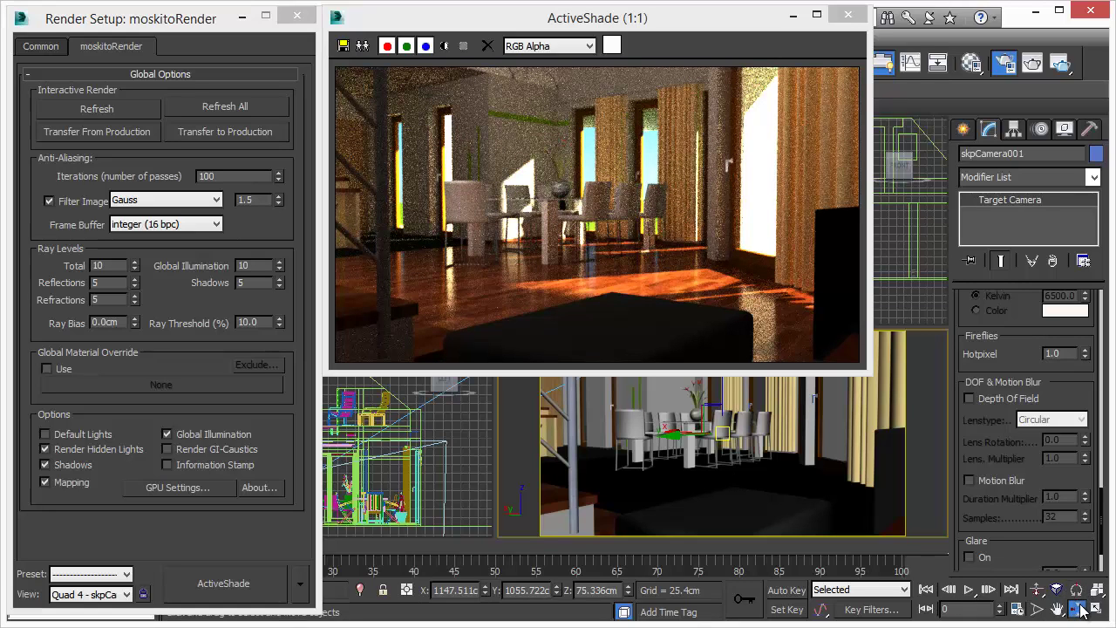
left_click_drag(624, 427, 645, 428)
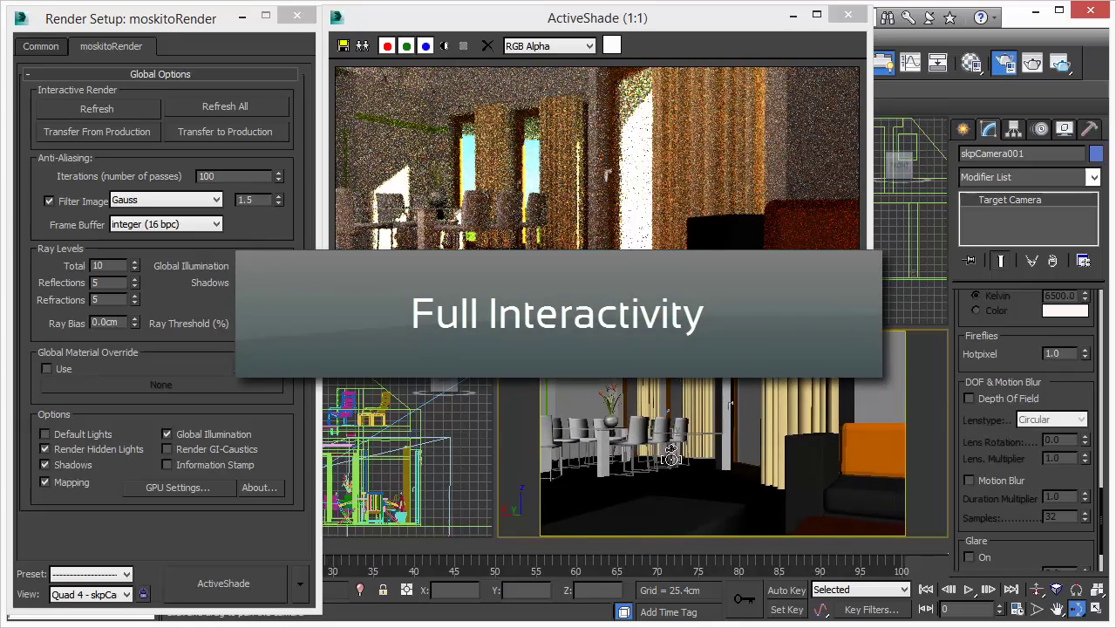
left_click_drag(726, 452, 675, 446)
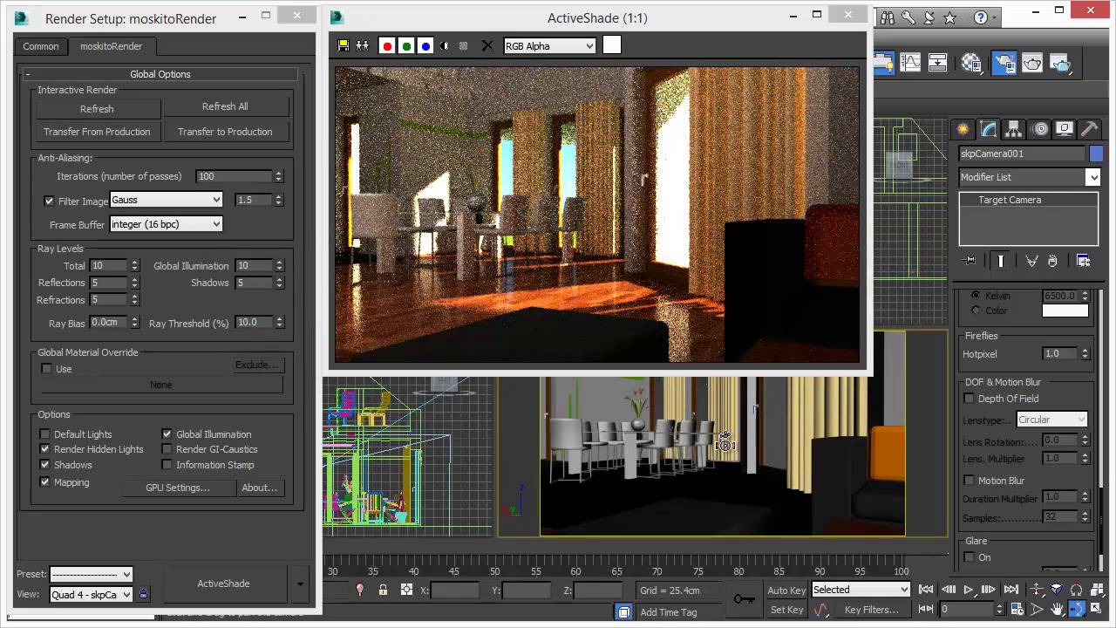
left_click_drag(725, 442, 598, 447)
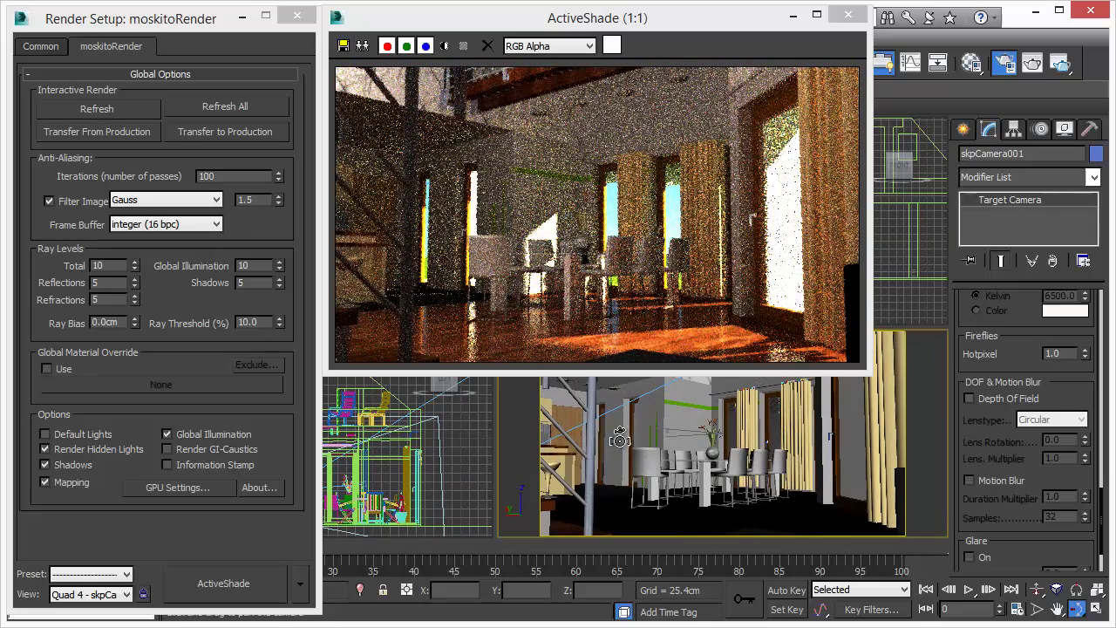
mouse_move(618, 440)
left_mouse_down()
mouse_move(747, 468)
mouse_move(762, 462)
mouse_move(747, 445)
mouse_move(742, 455)
left_mouse_up()
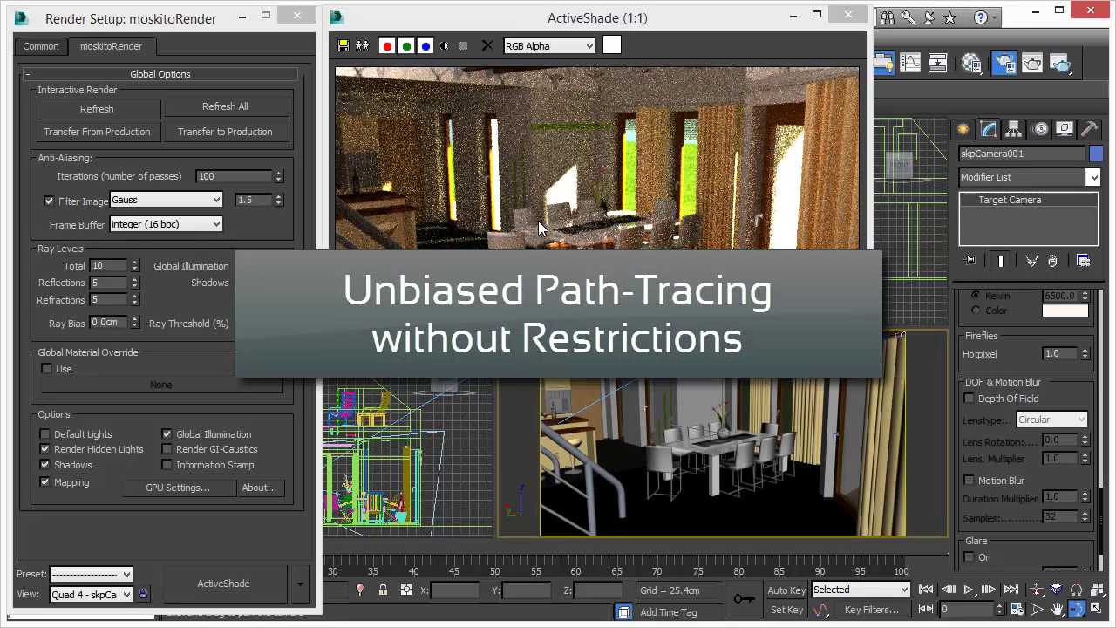
left_click(976, 65)
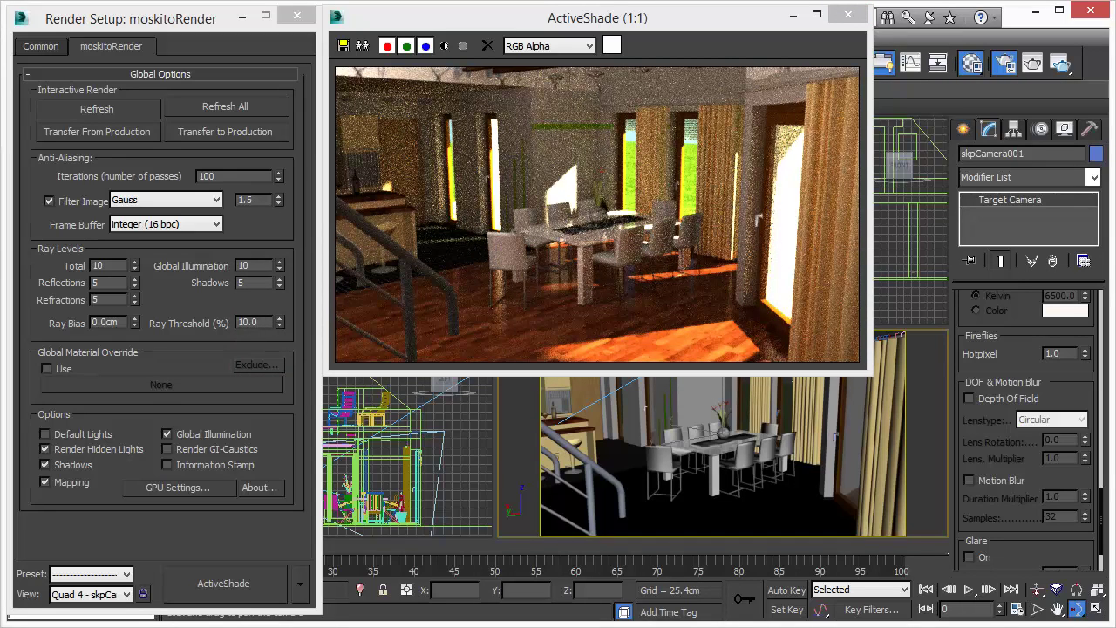
left_click_drag(1, 25, 120, 25)
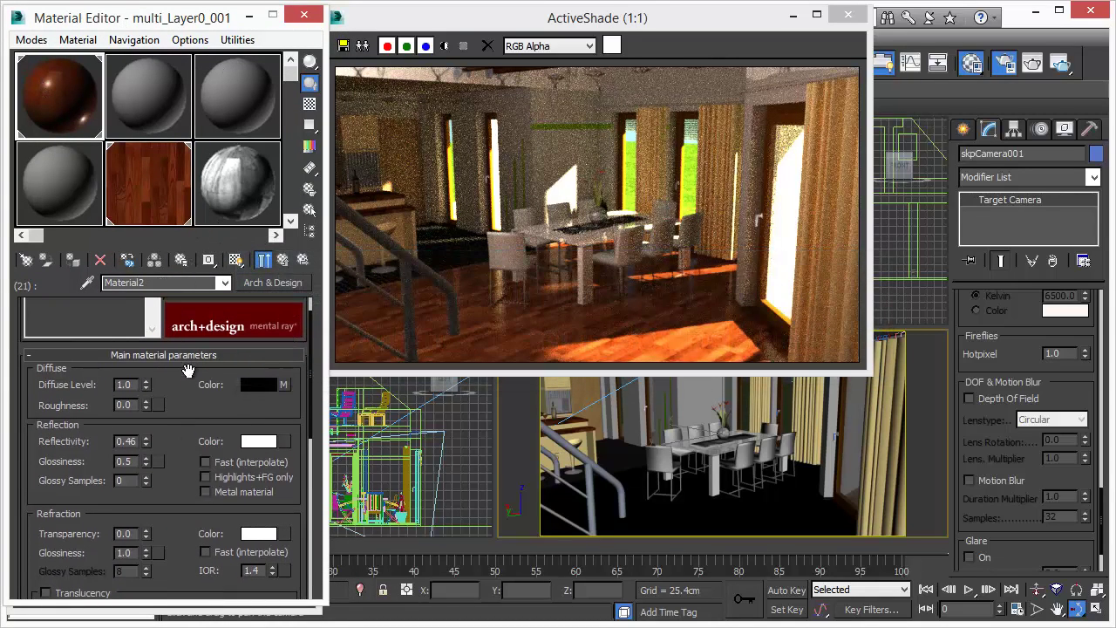
scroll(187, 453, "up", 2)
left_click(282, 260)
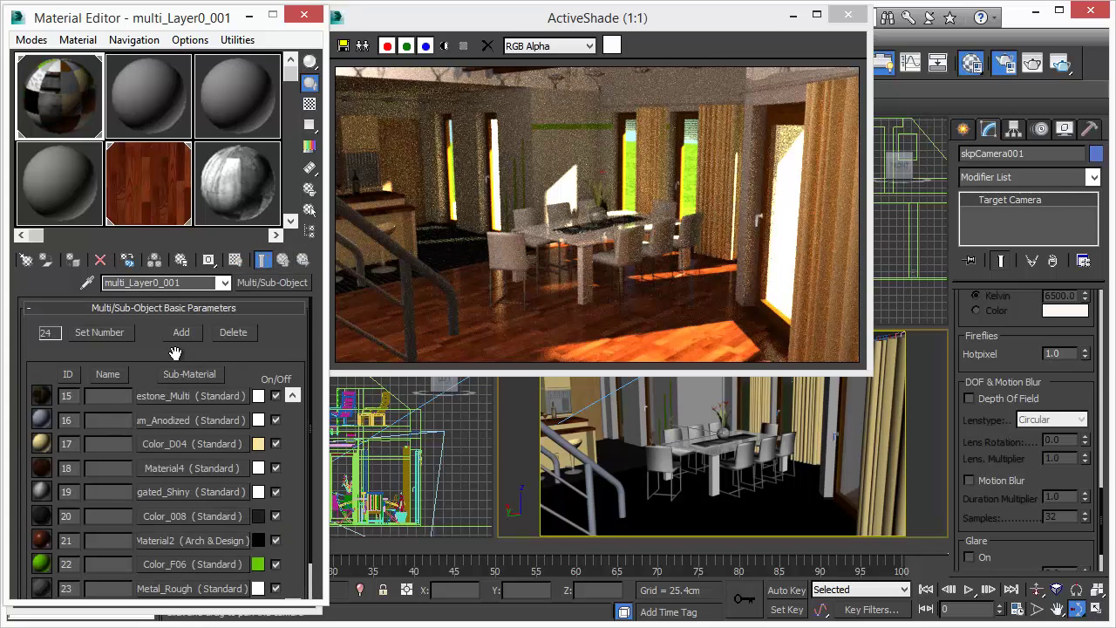
scroll(274, 338, "down", 2)
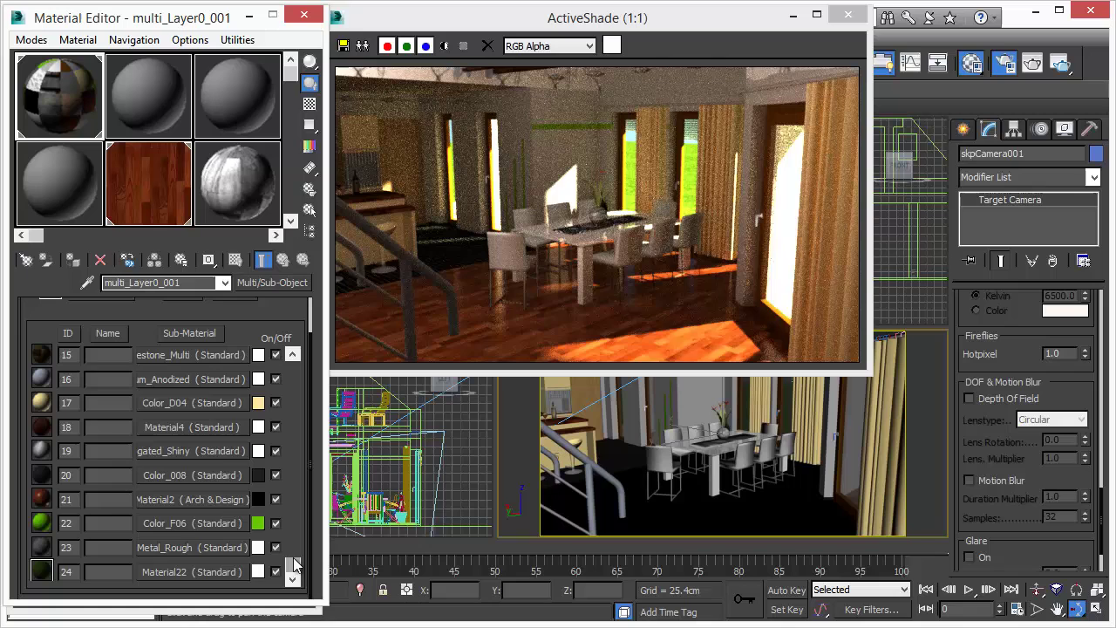
mouse_move(293, 567)
left_mouse_down()
mouse_move(299, 362)
mouse_move(292, 567)
left_mouse_up()
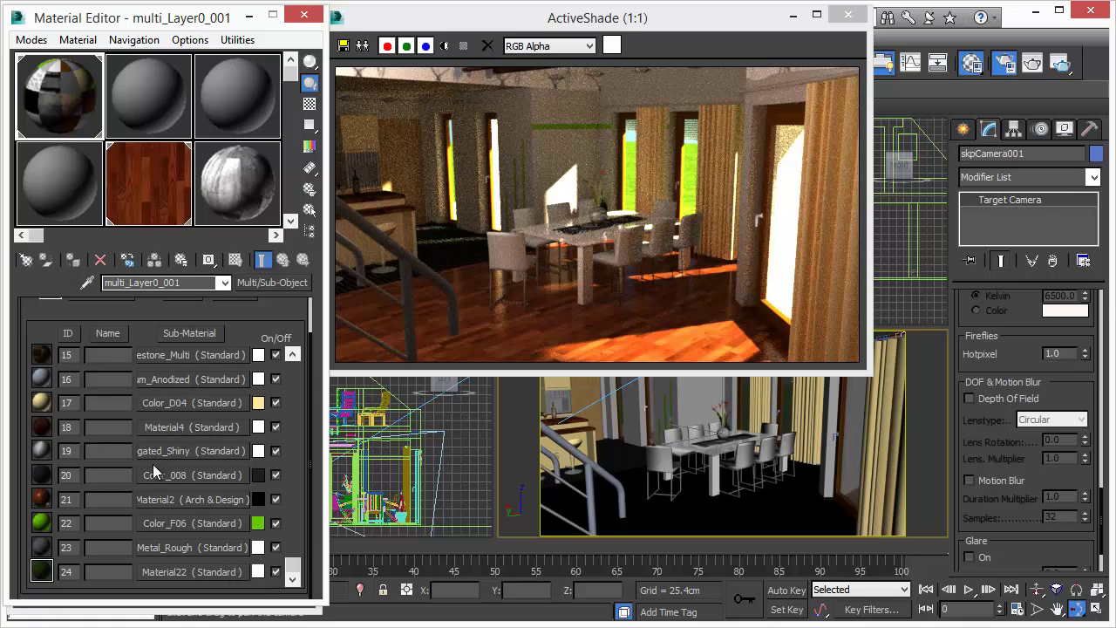
left_click(179, 502)
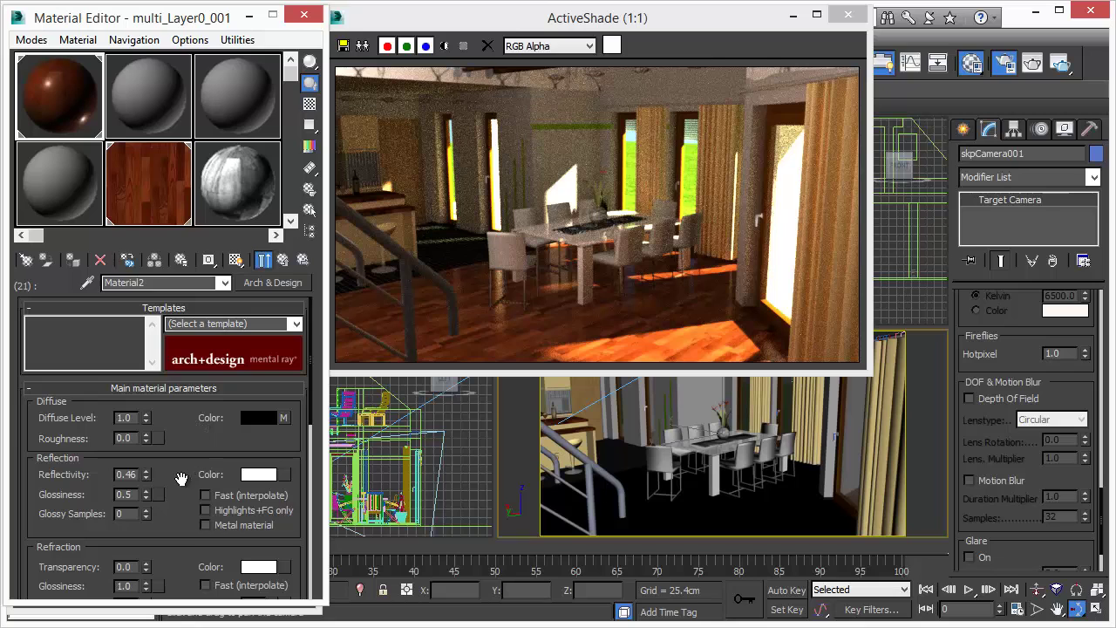
scroll(183, 479, "down", 5)
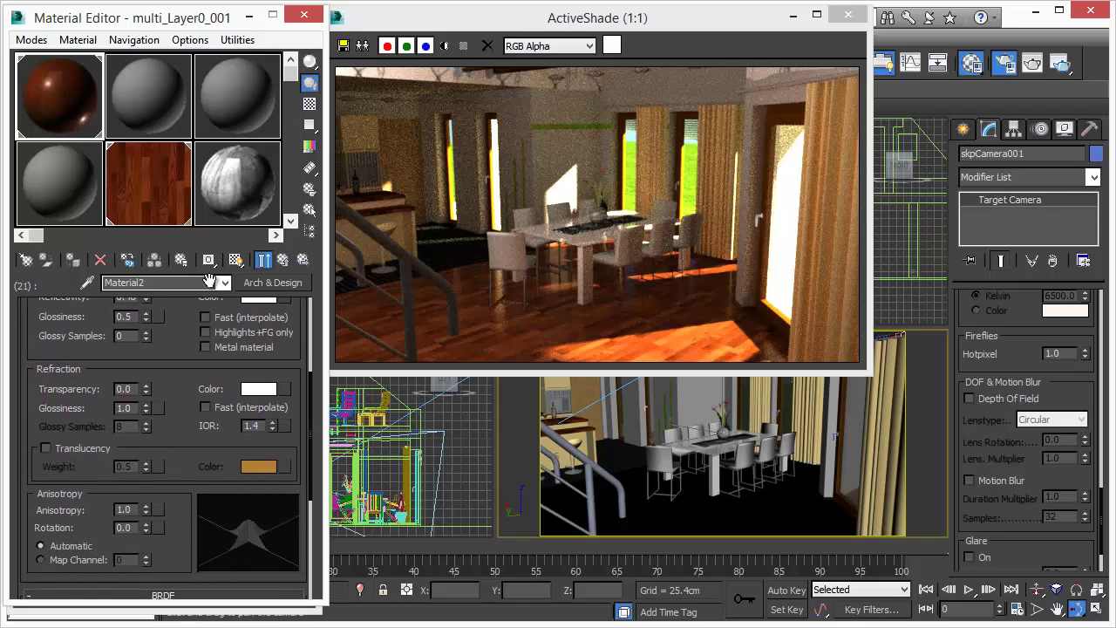
scroll(157, 468, "up", 5)
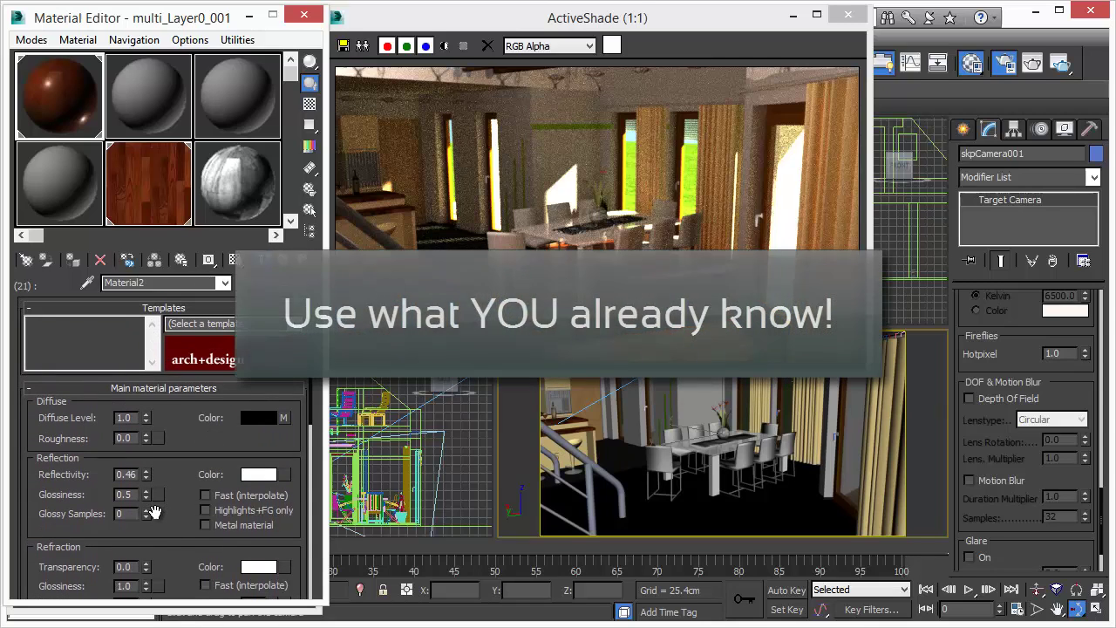
scroll(175, 534, "down", 2)
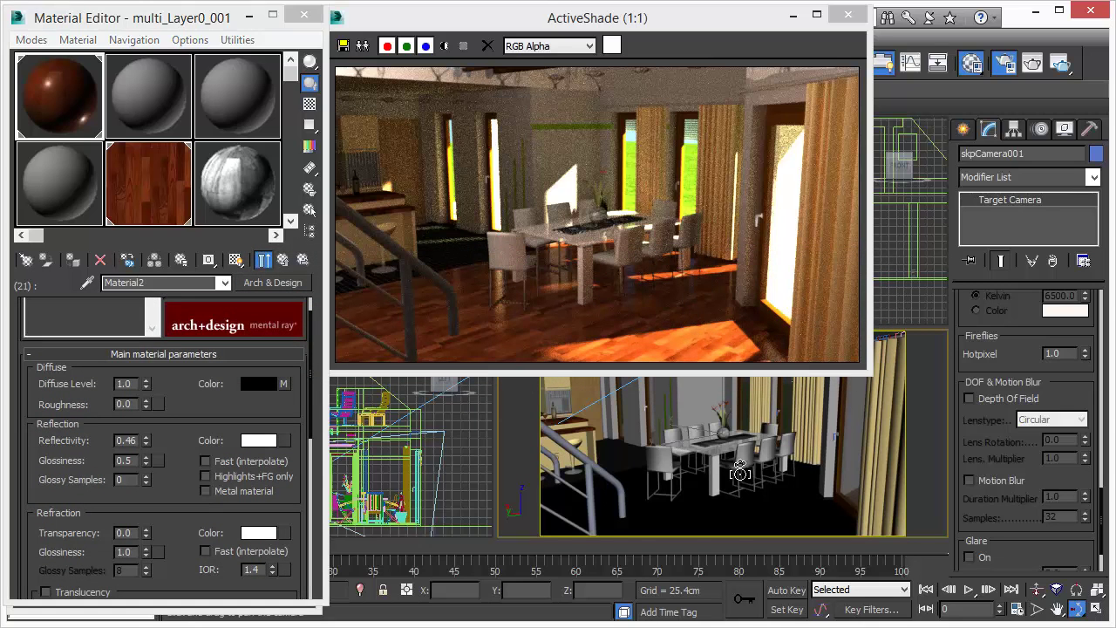
Step: Lower and dolly the camera toward the dining floor, and raise Material2 reflectivity from 0.46 to 0.75
mouse_move(711, 462)
left_mouse_down()
mouse_move(737, 471)
mouse_move(716, 440)
left_mouse_up()
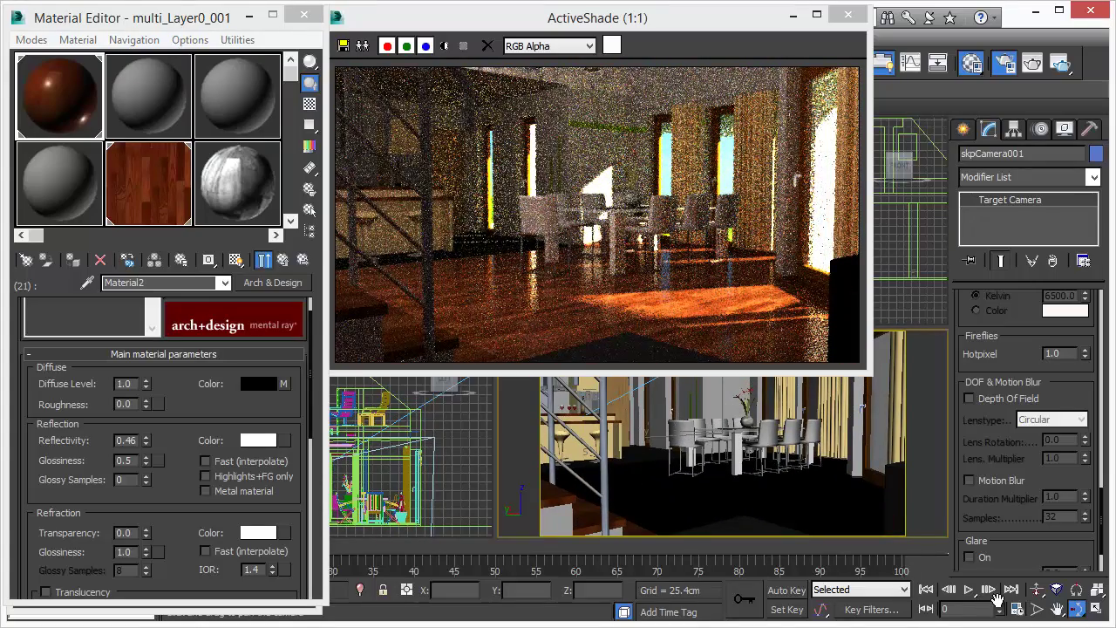
left_click(1036, 590)
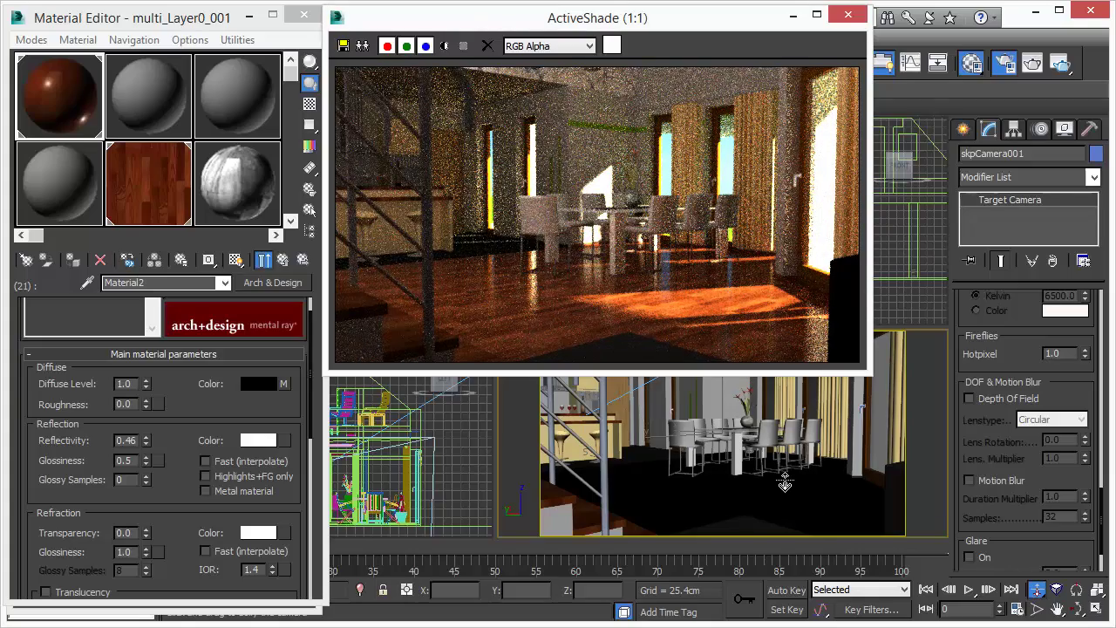
left_click_drag(784, 484, 784, 475)
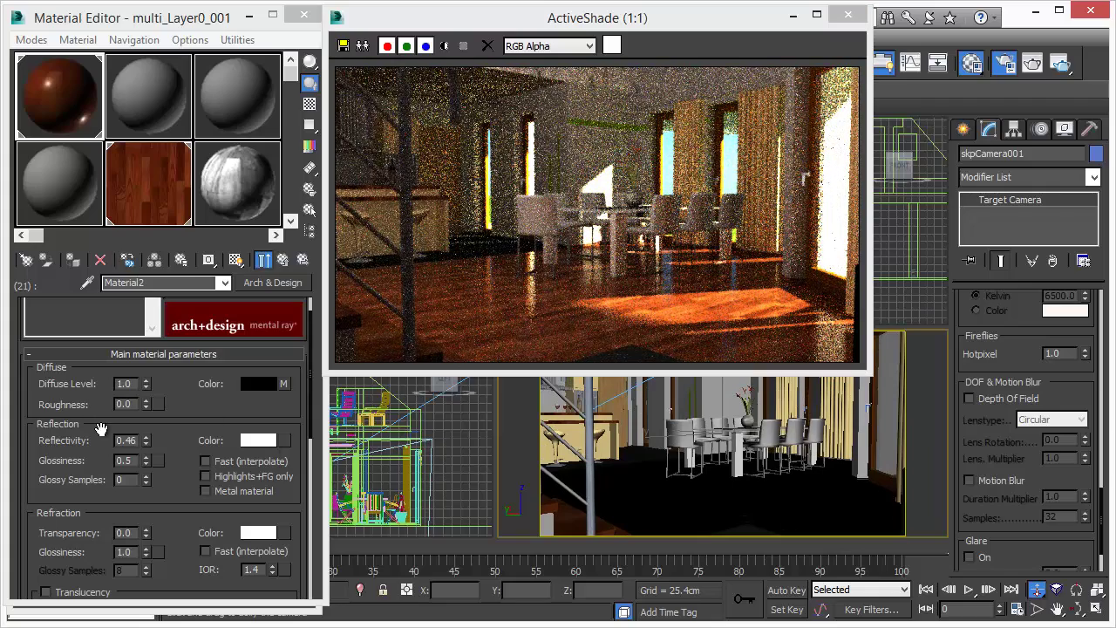
left_click_drag(143, 442, 144, 409)
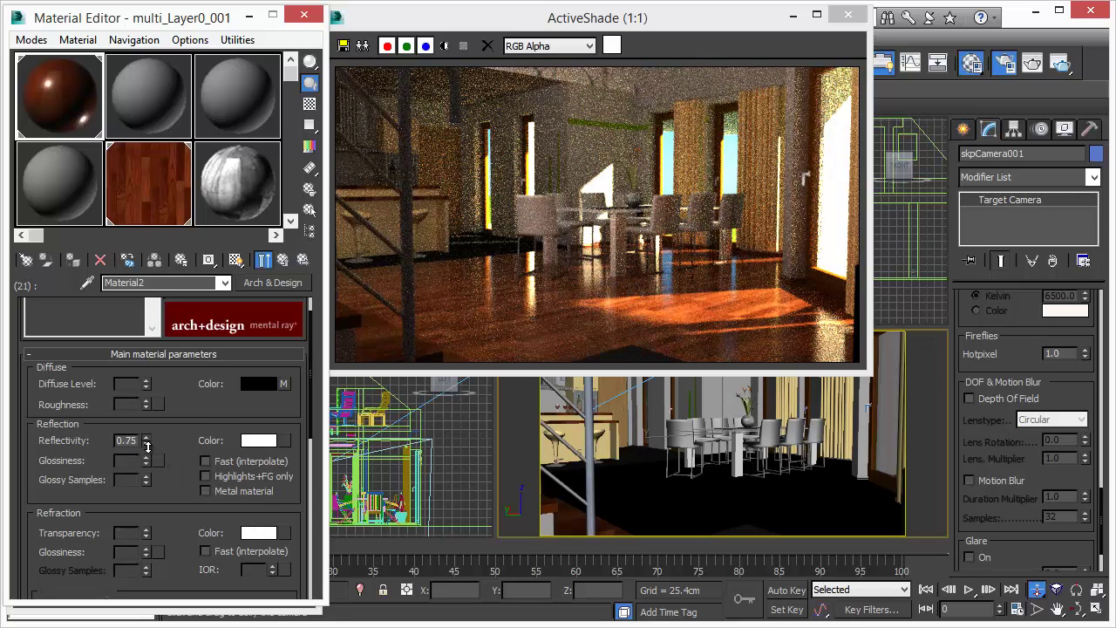
Step: Bring Material2's floor reflectivity down to 0.58 and nudge the ActiveShade window
left_click_drag(148, 443, 147, 461)
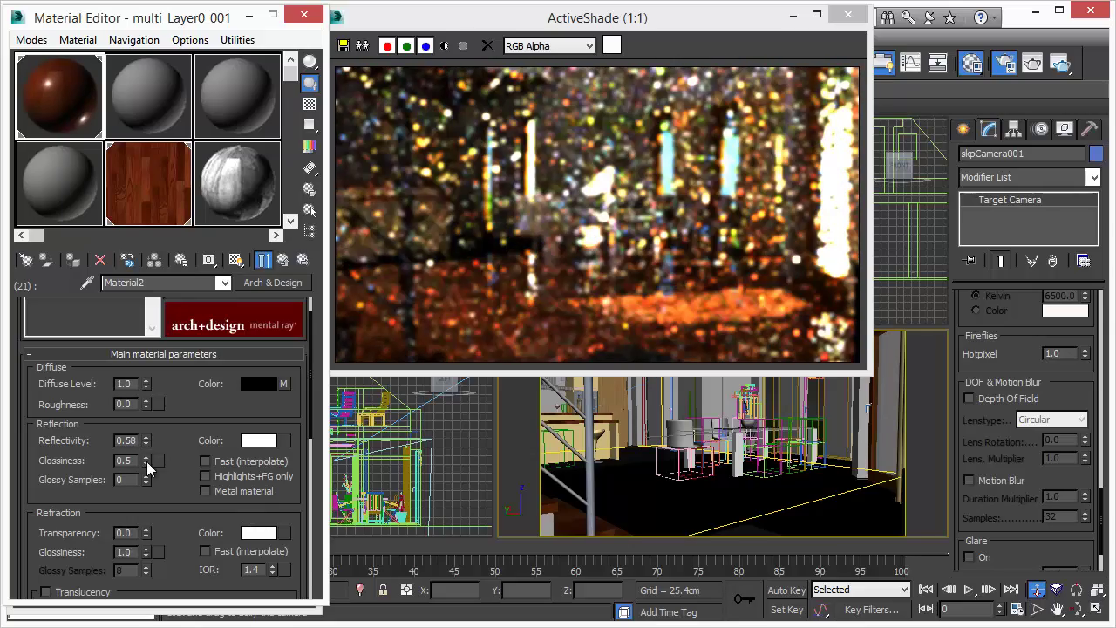
left_click(147, 443)
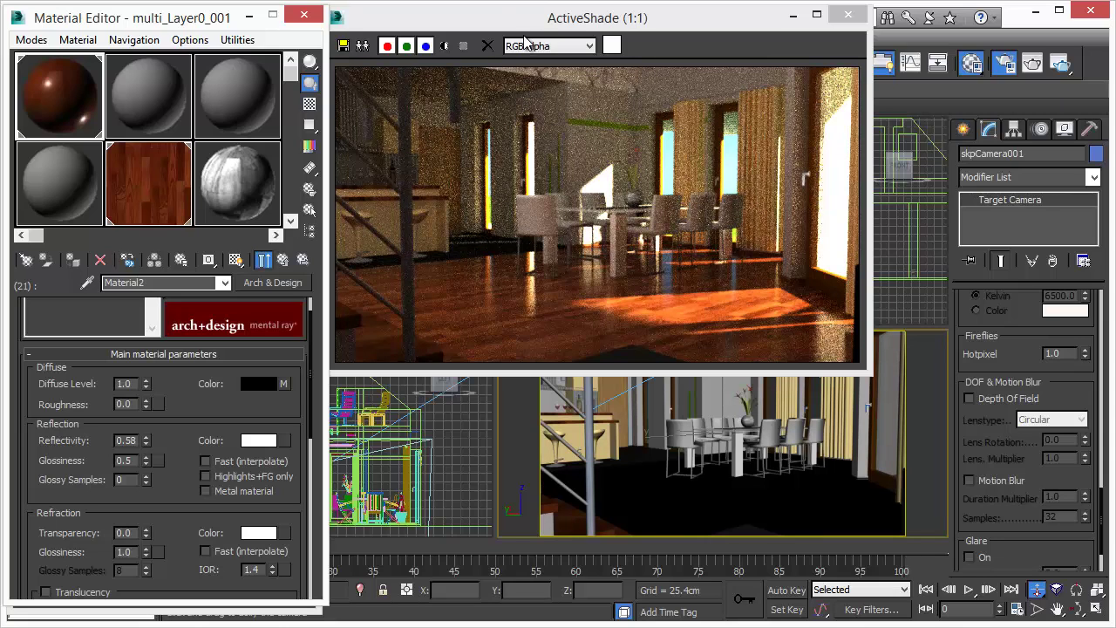
left_click_drag(513, 23, 521, 23)
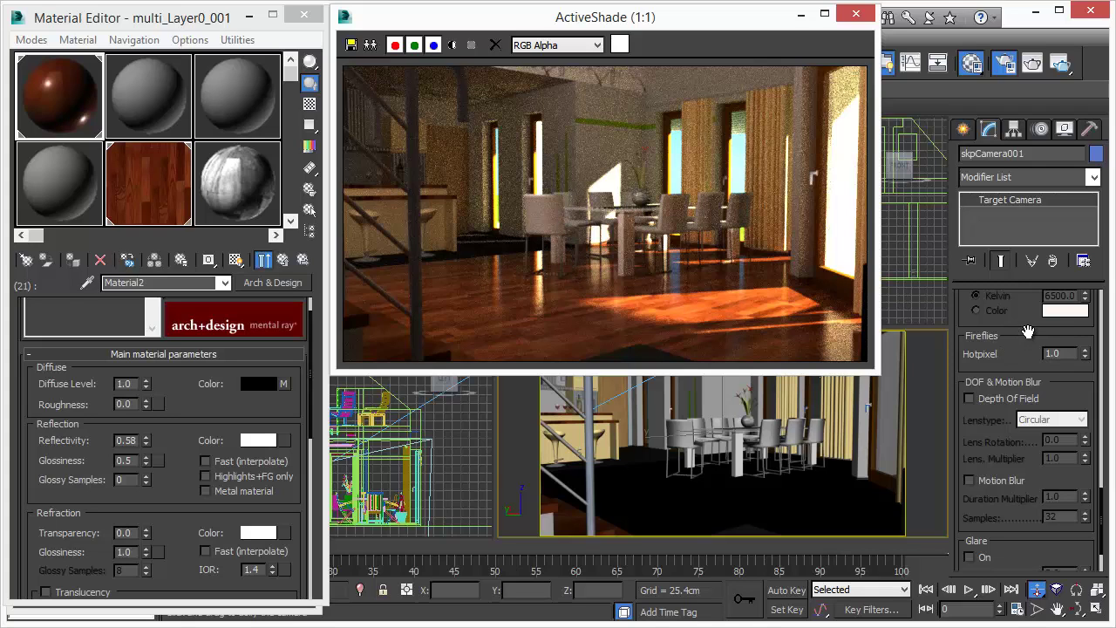
left_click_drag(1020, 336, 1003, 608)
left_click_drag(1042, 300, 1042, 406)
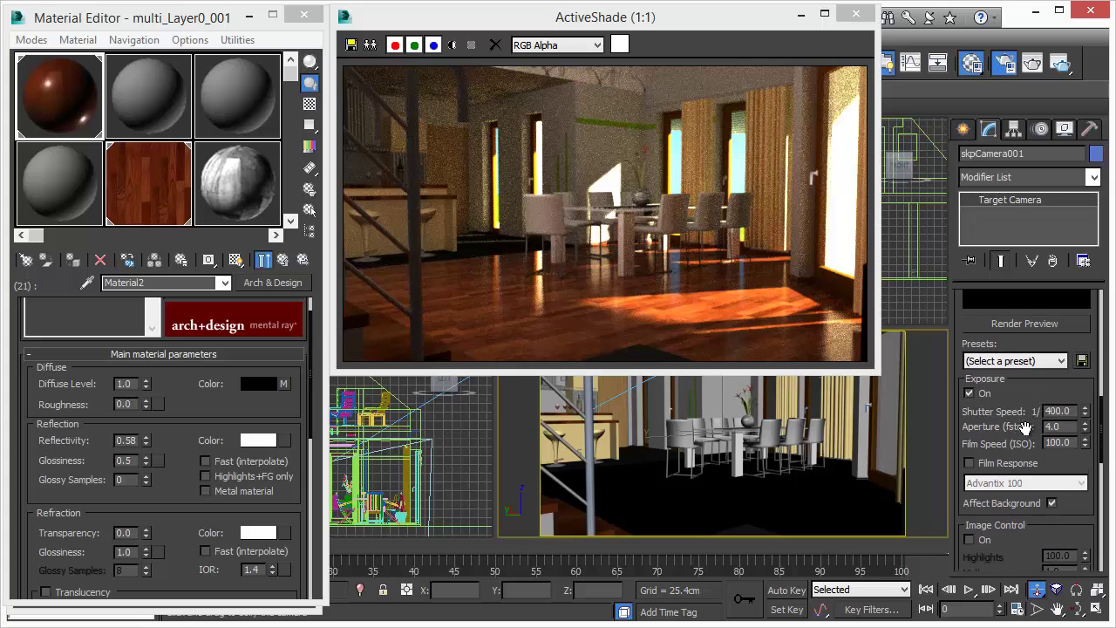
left_click_drag(1070, 459, 1067, 433)
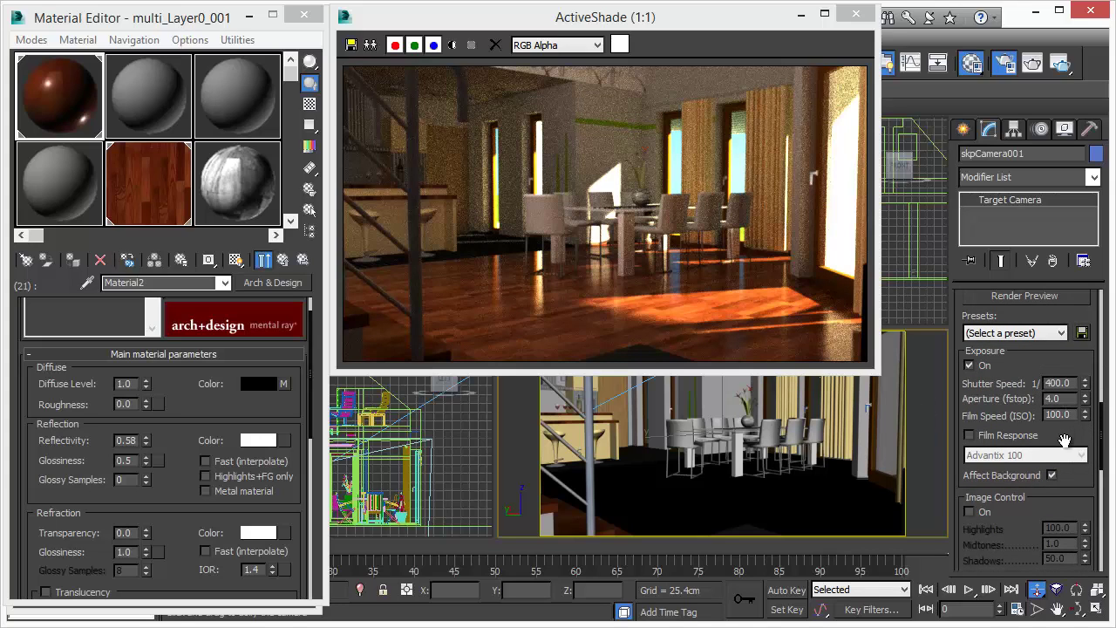
left_click_drag(1066, 441, 1059, 404)
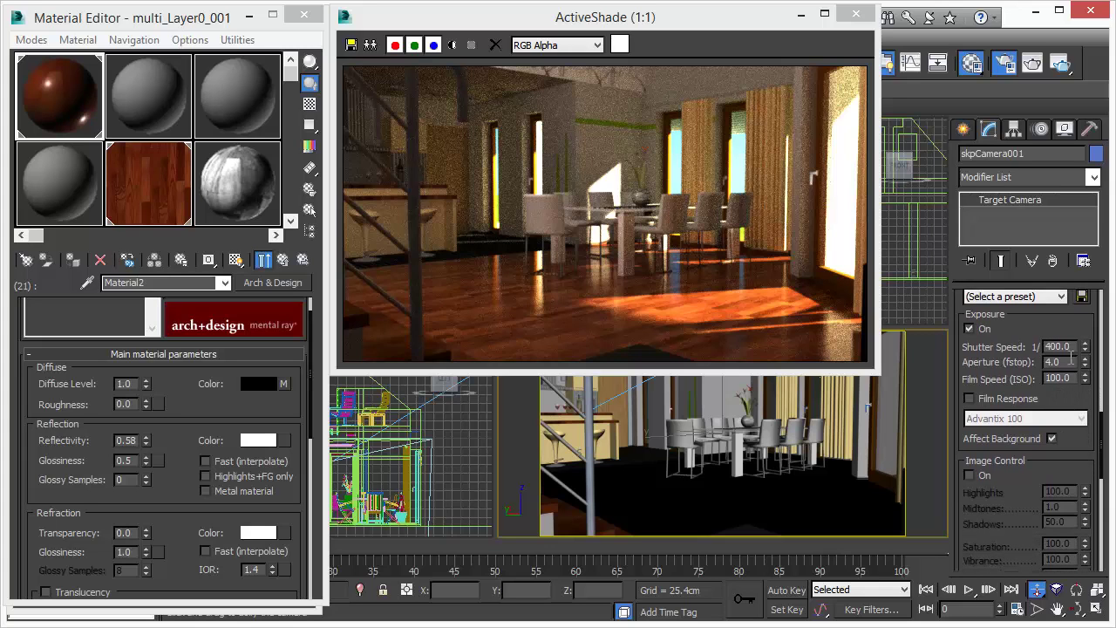
left_click(1069, 362)
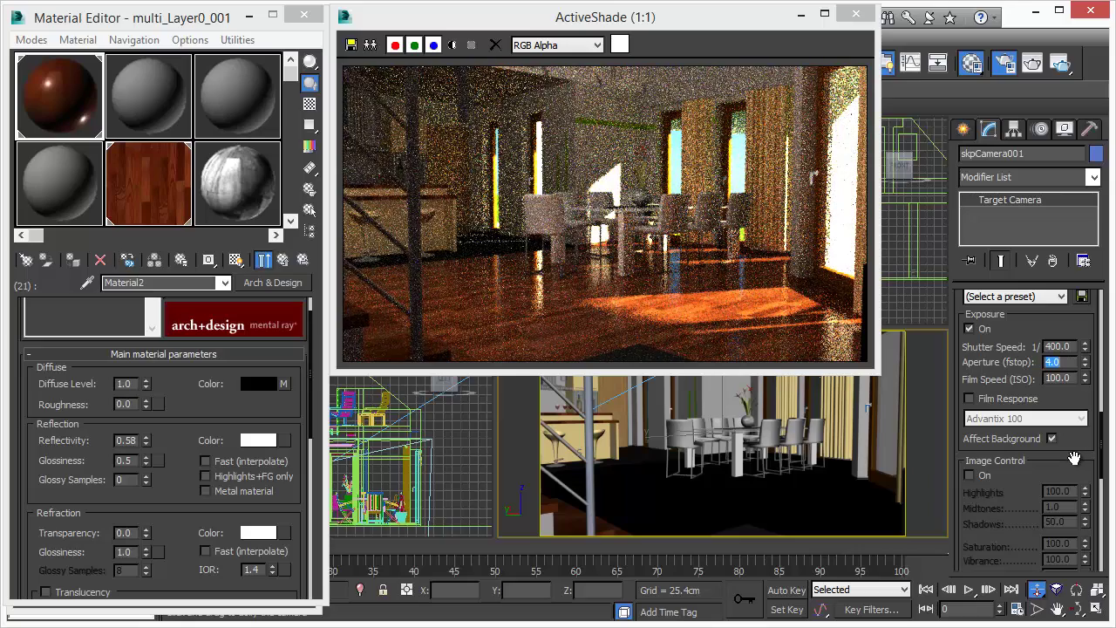
left_click_drag(1073, 487, 1073, 240)
scroll(1028, 419, "down", 3)
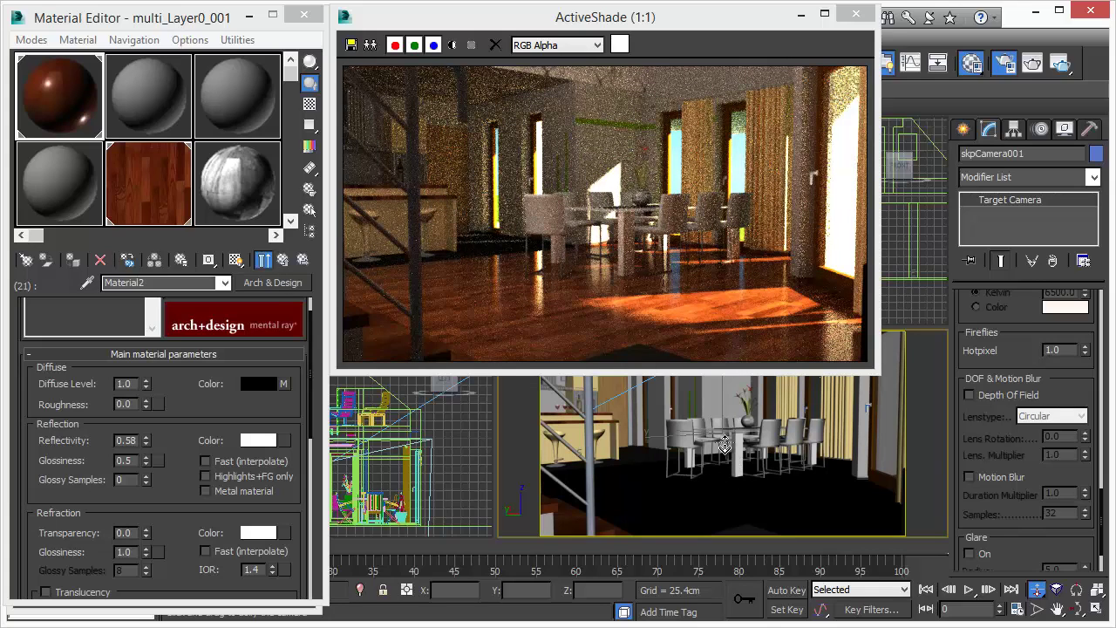
Step: Dolly and pan the camera sideways to reframe the table, bring ActiveShade forward, and close the Material Editor
scroll(714, 440, "up", 3)
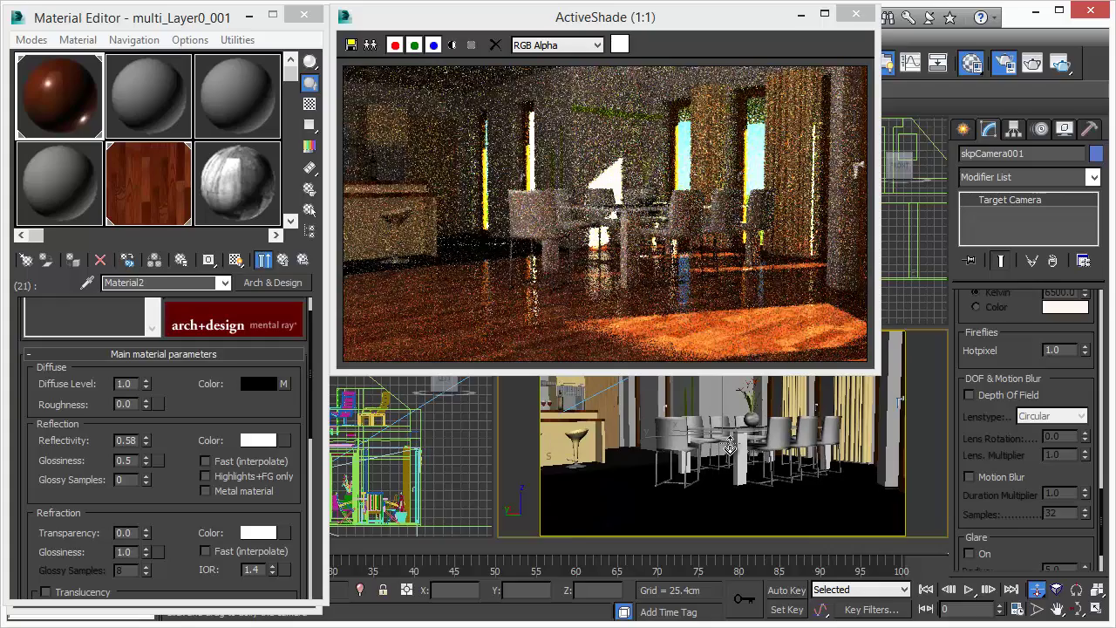
scroll(734, 465, "up", 2)
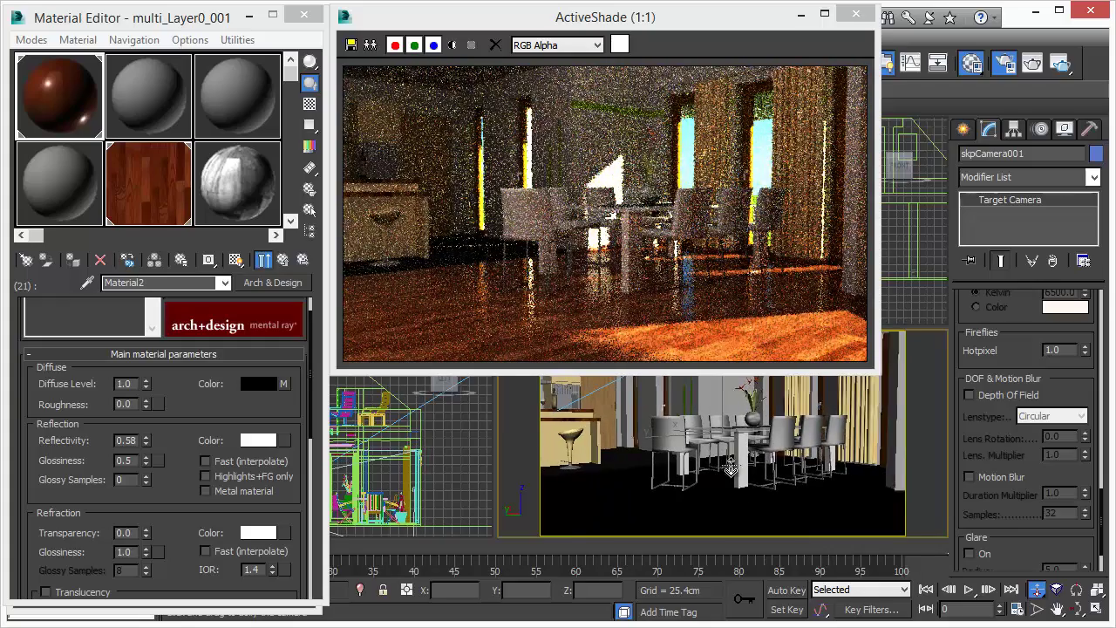
scroll(741, 471, "down", 2)
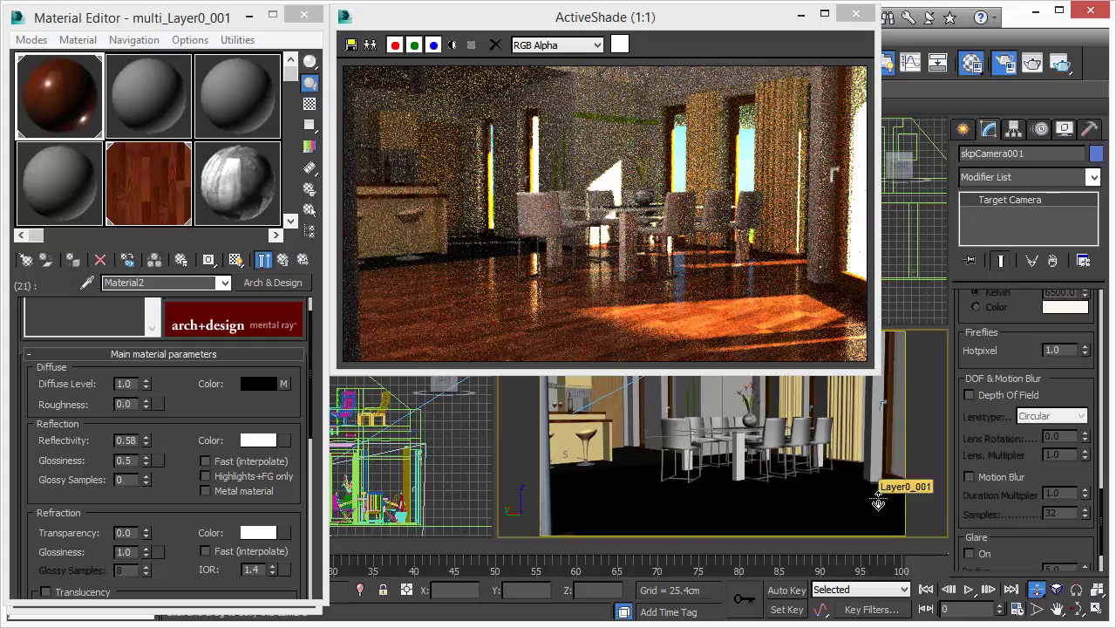
middle_click_drag(781, 467, 955, 470)
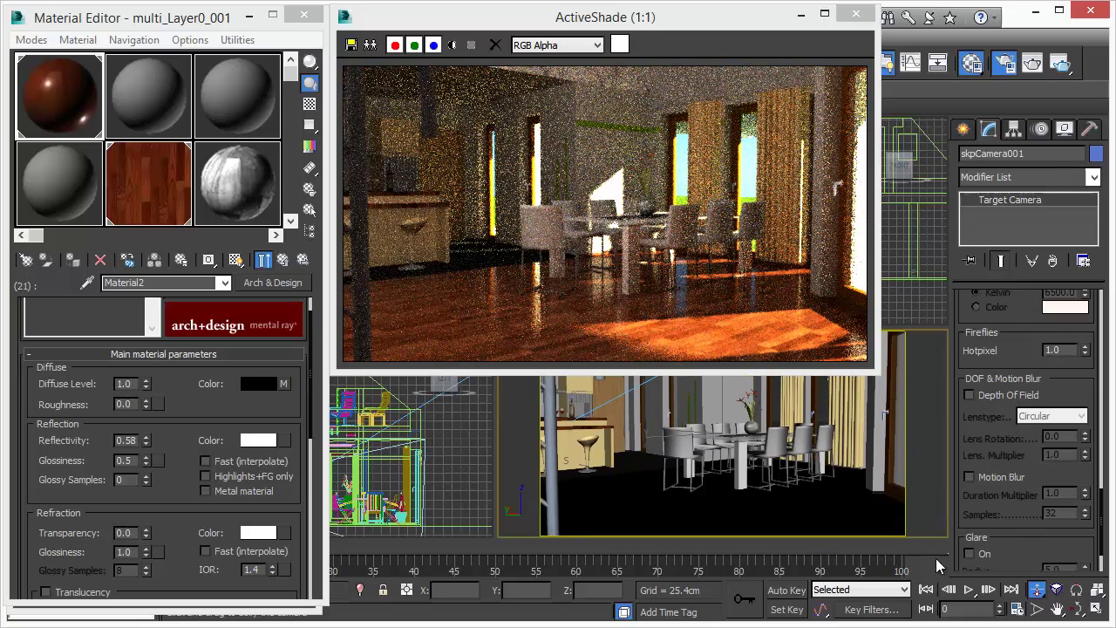
left_click(515, 22)
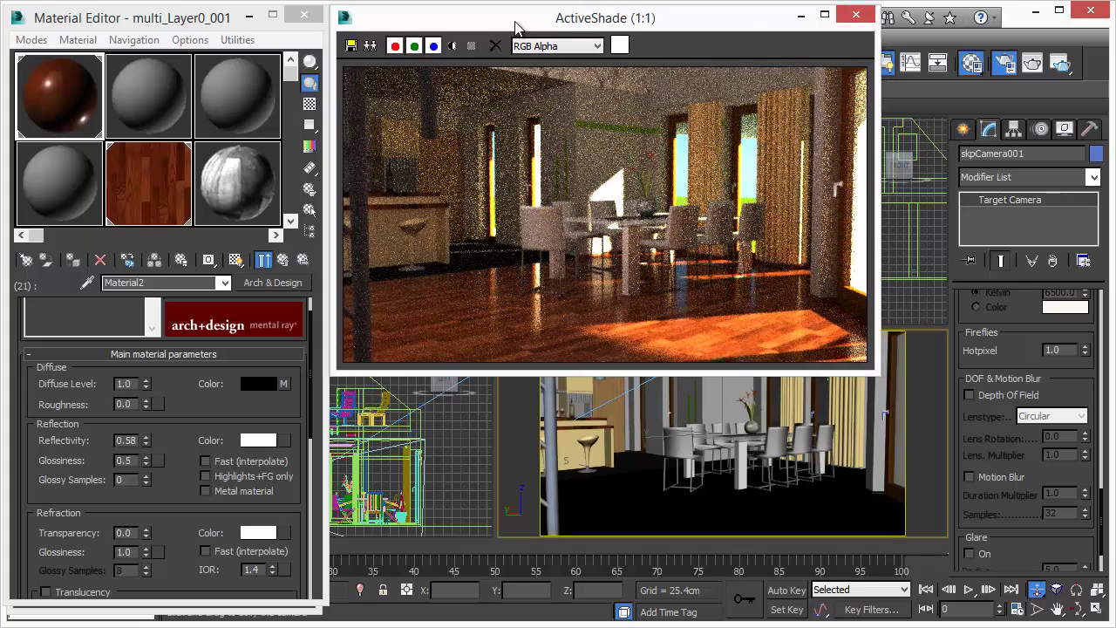
left_click(305, 18)
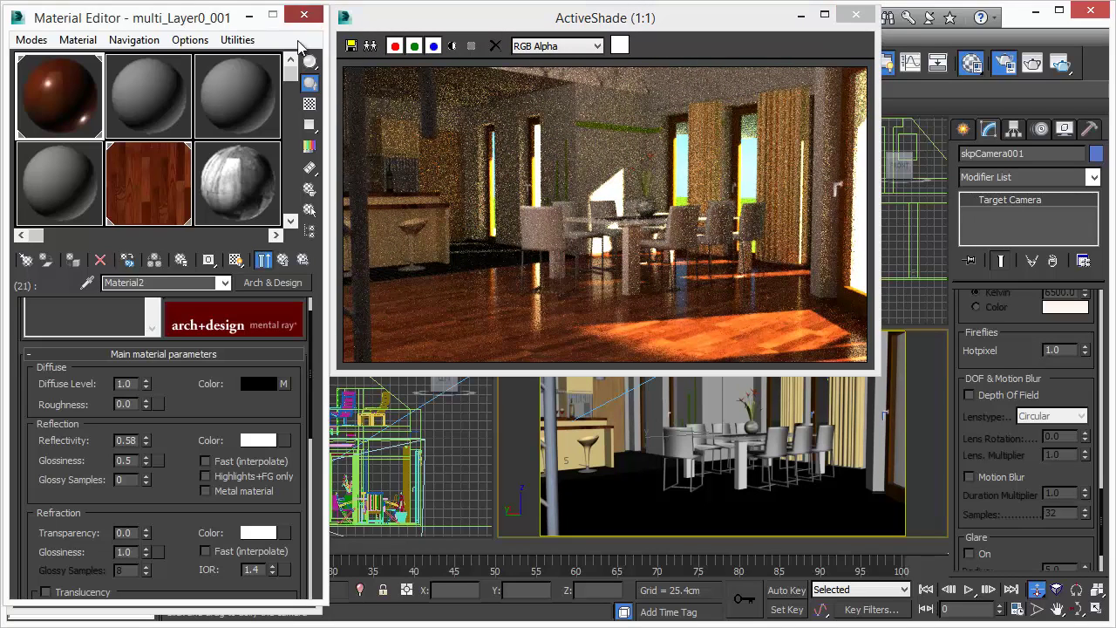